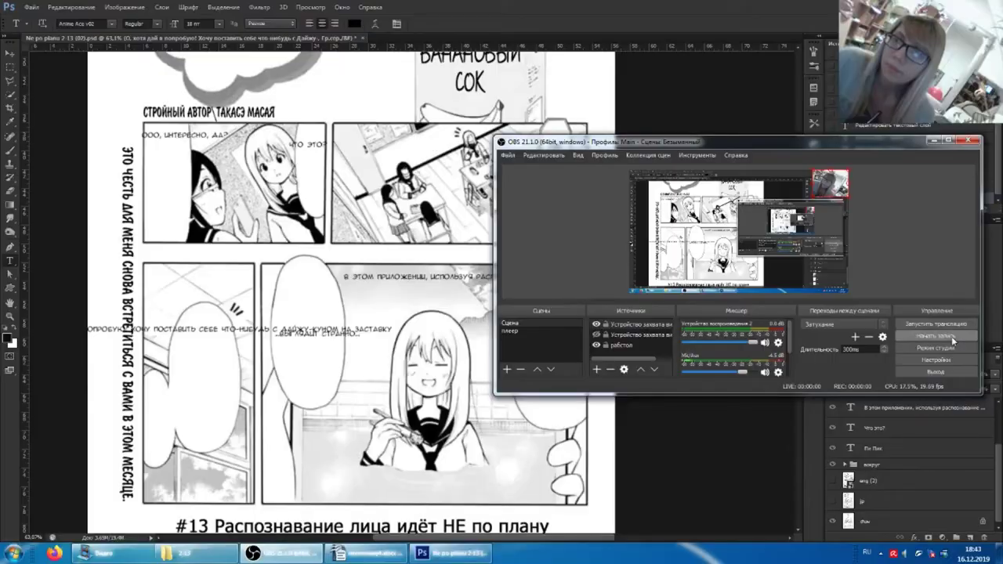
Start the recording and break 'ЧТО ЭТО?' into two lines, ЧТО above ЭТО?
left_click(953, 340)
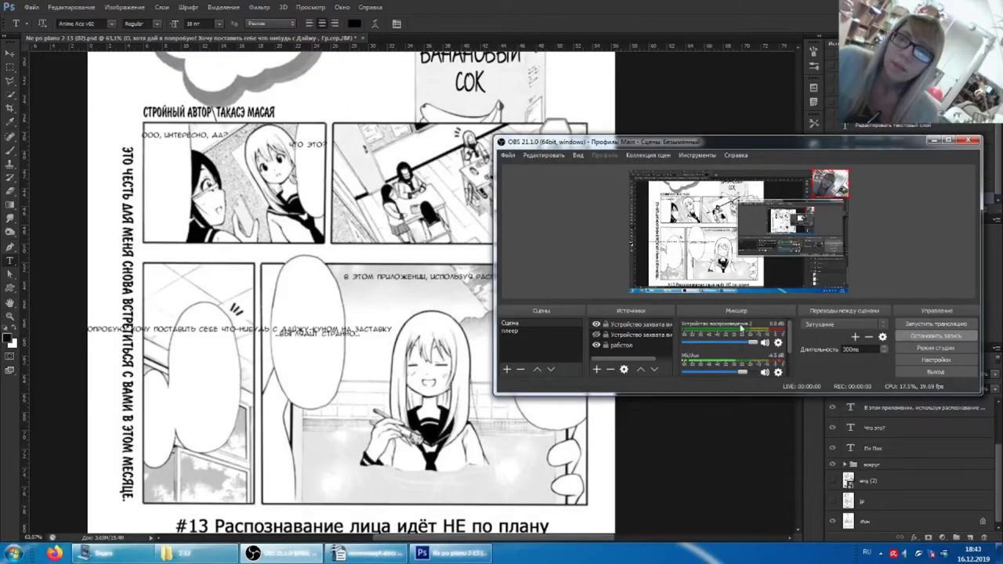
left_click(727, 47)
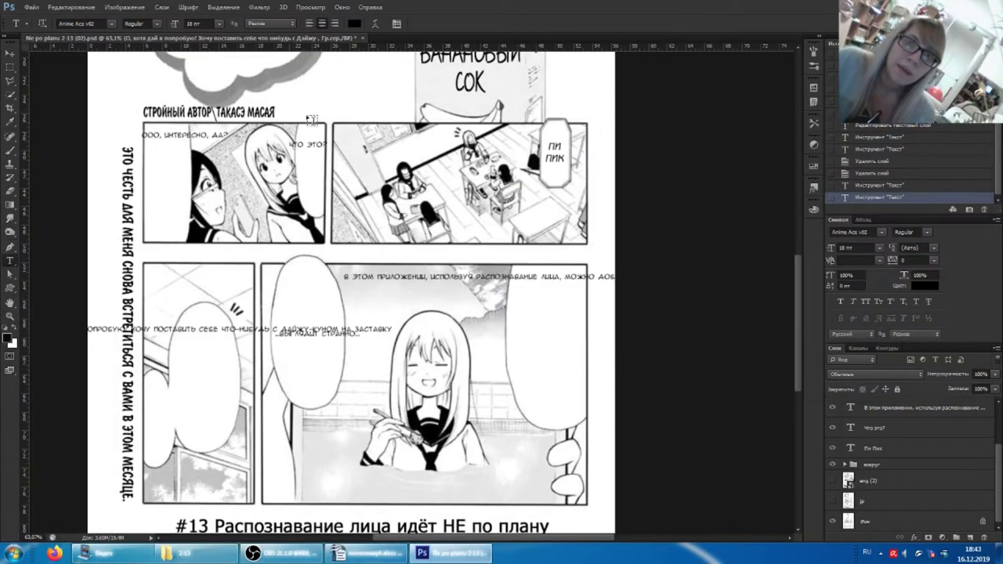
double_click(305, 143)
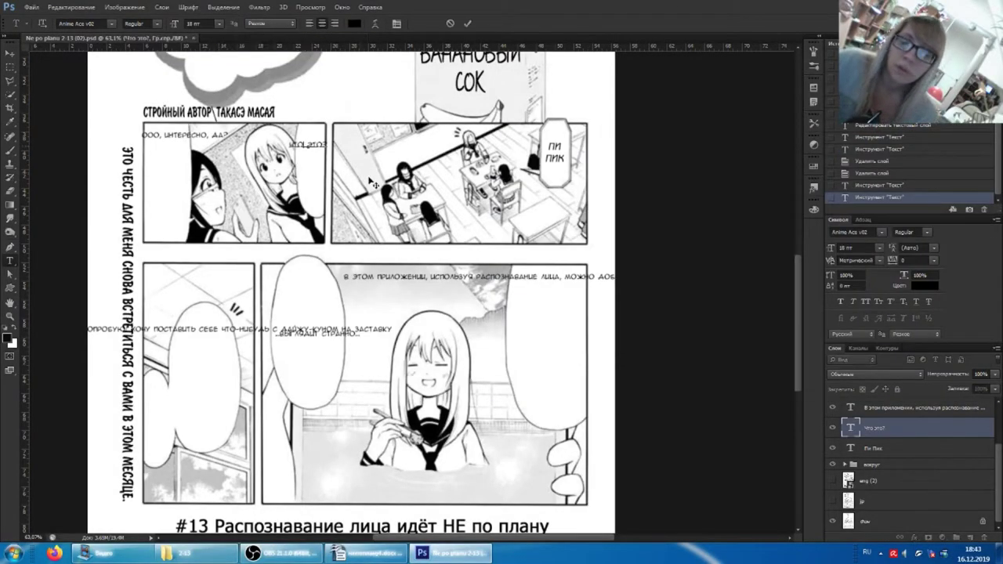
type("что")
key("Return")
type("это?")
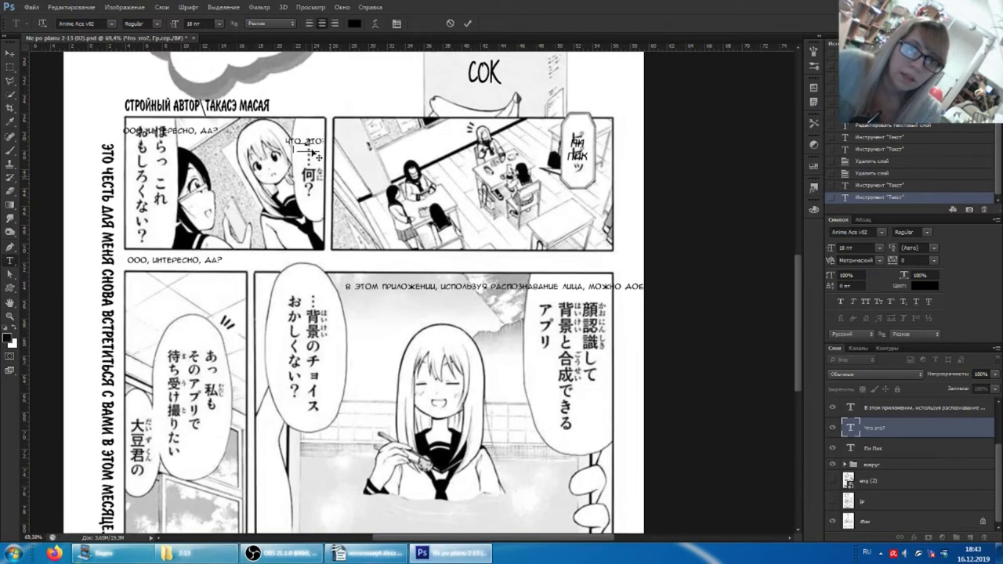
Move the two-line ЧТО ЭТО? text lower in its bubble and commit it.
scroll(289, 167, "up", 2)
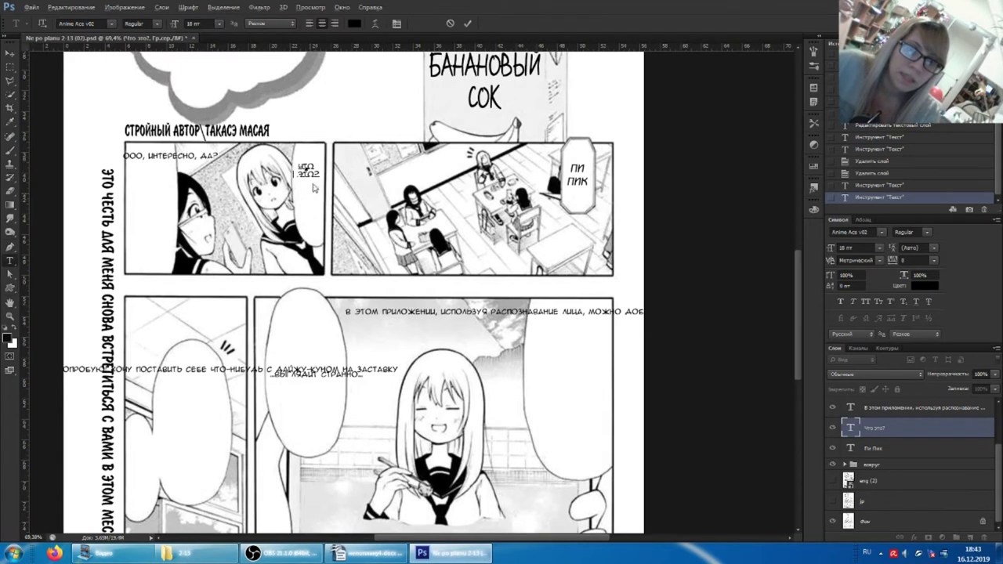
left_click_drag(312, 160, 317, 179)
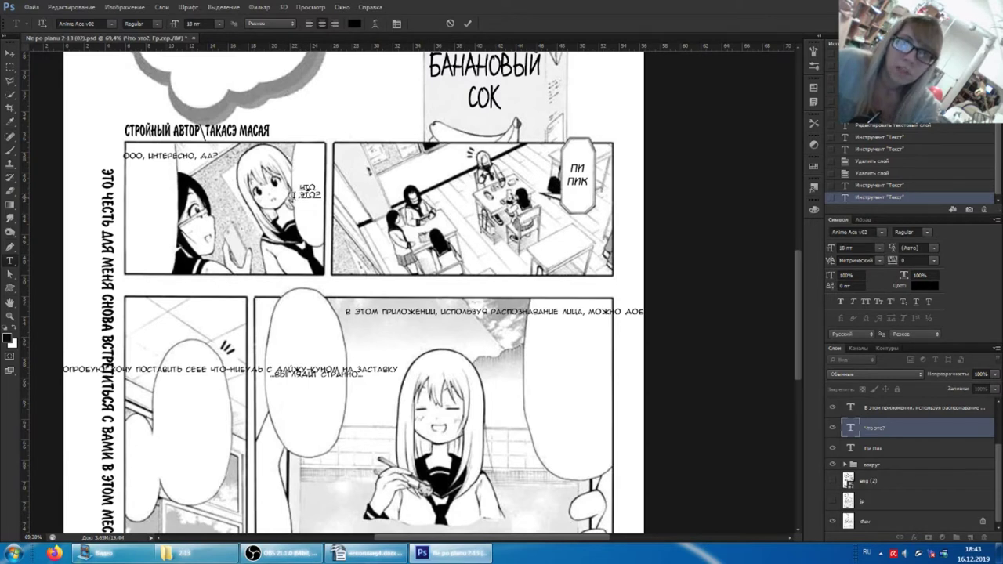
left_click(301, 196)
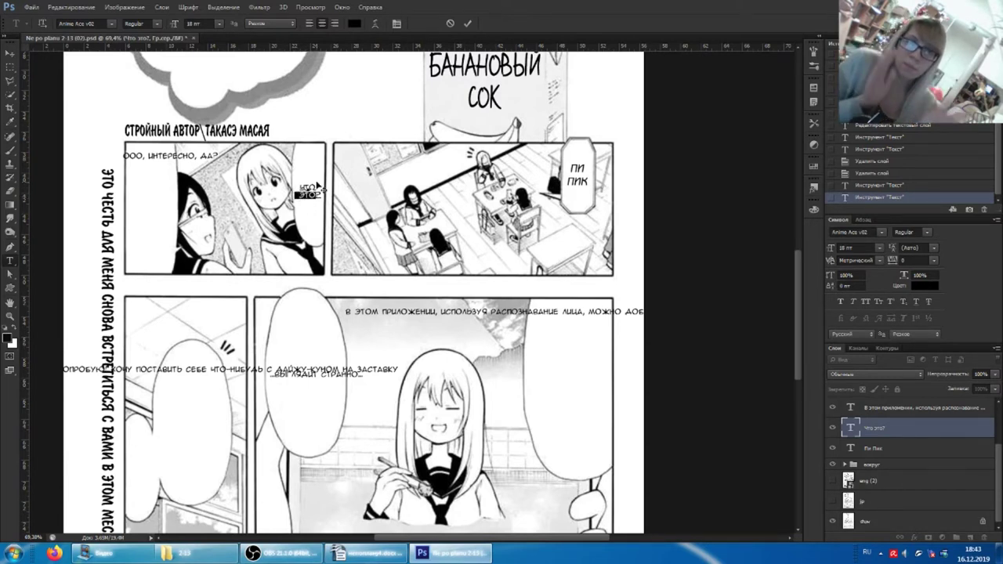
left_click(921, 436)
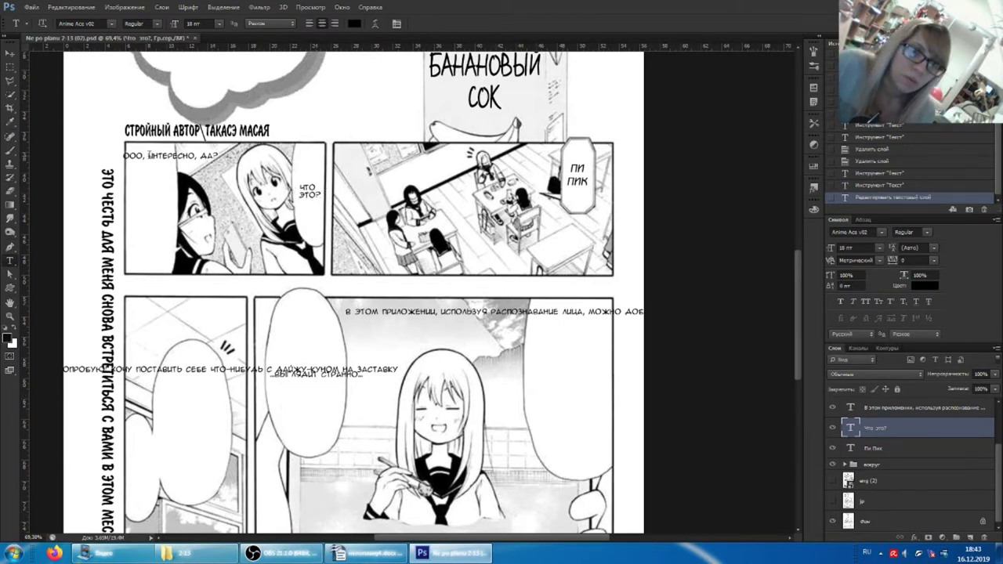
Put ООО, and ДА? on separate lines and move the text into the bubble.
left_click(148, 155)
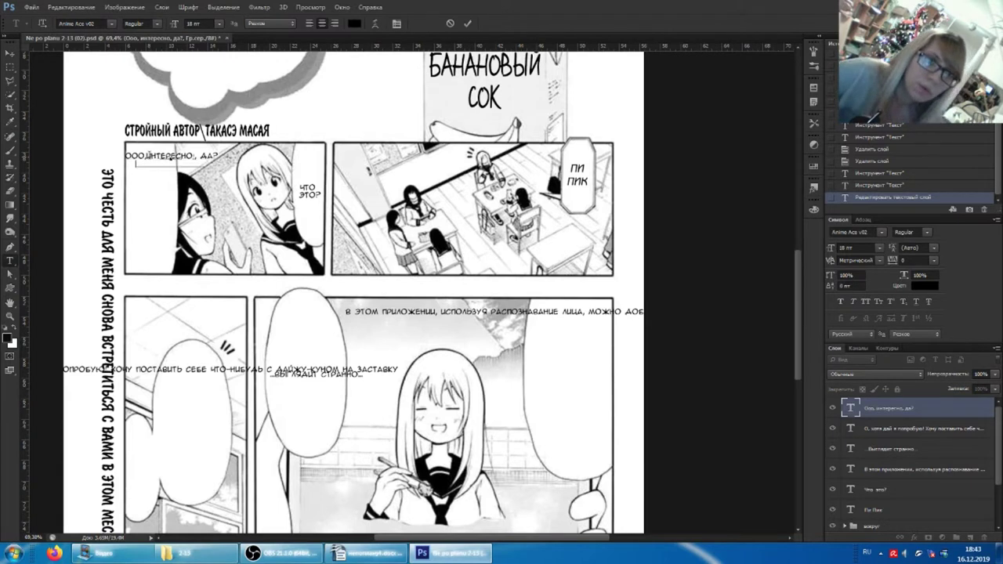
key("Return")
key("BackSpace")
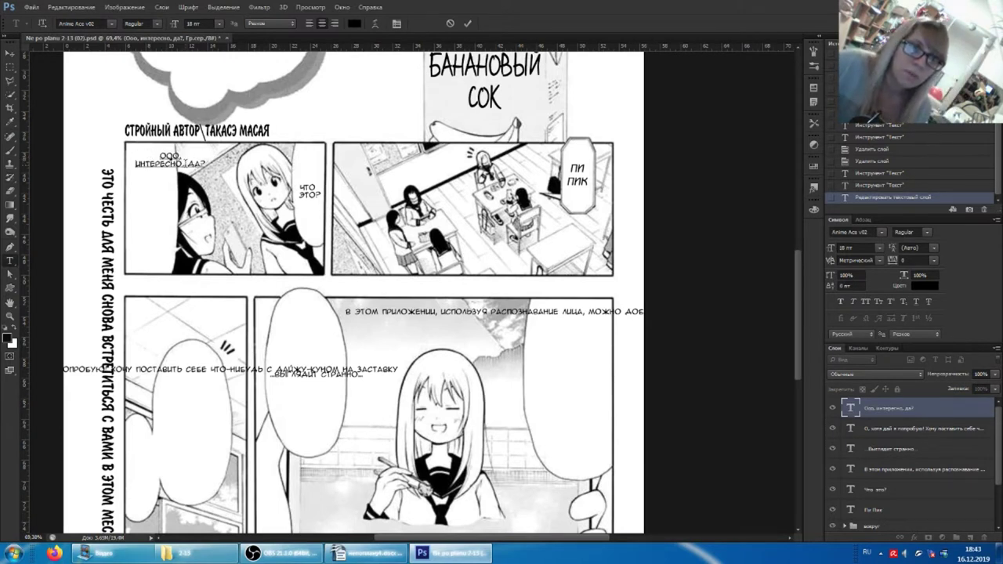
key("Return")
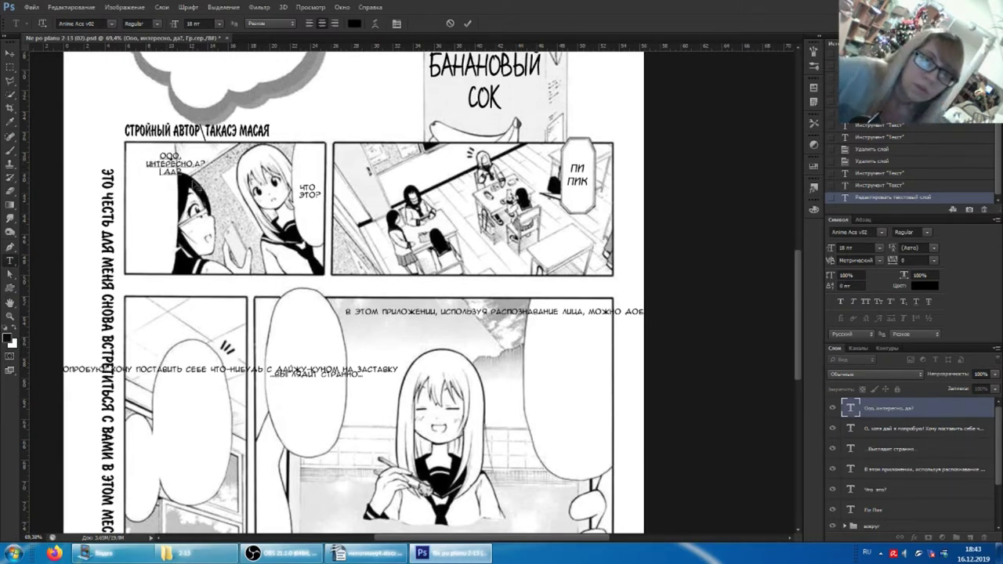
left_click_drag(165, 168, 151, 202)
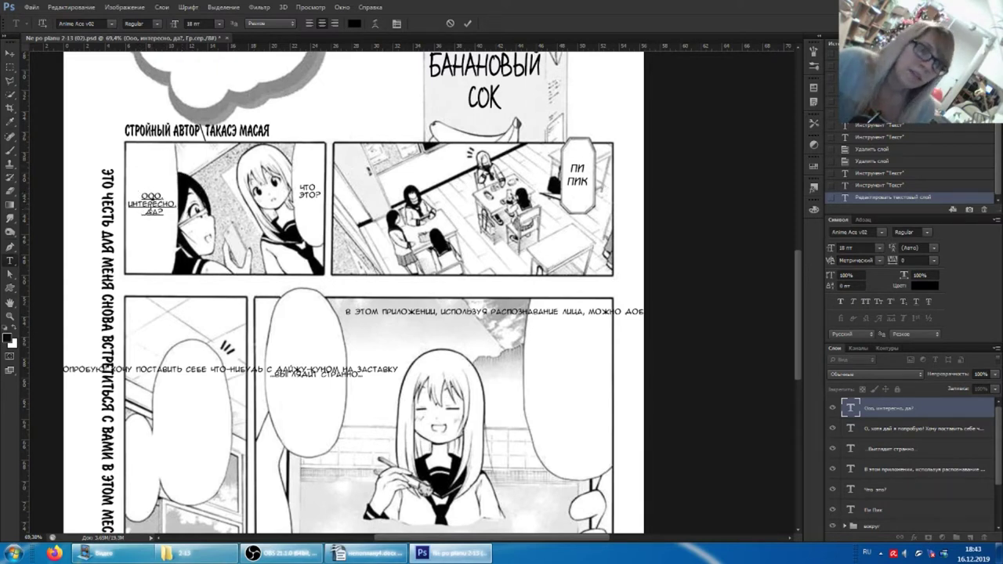
Hyphenate ИНТЕРЕС-НО, join НО, with ДА?, and nudge the text into place.
scroll(140, 194, "up", 2, "alt")
scroll(140, 195, "up", 2, "alt")
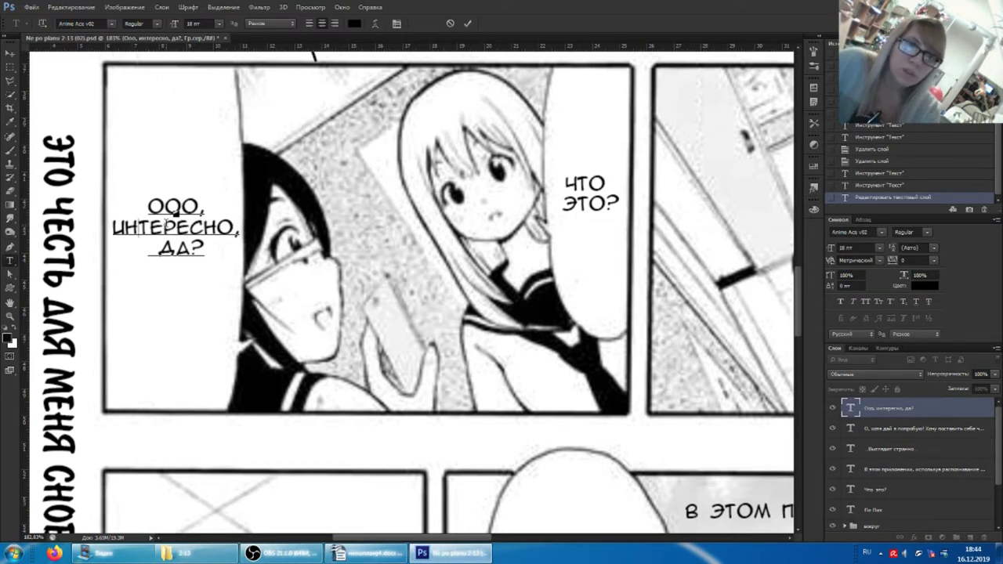
scroll(176, 209, "down", 2)
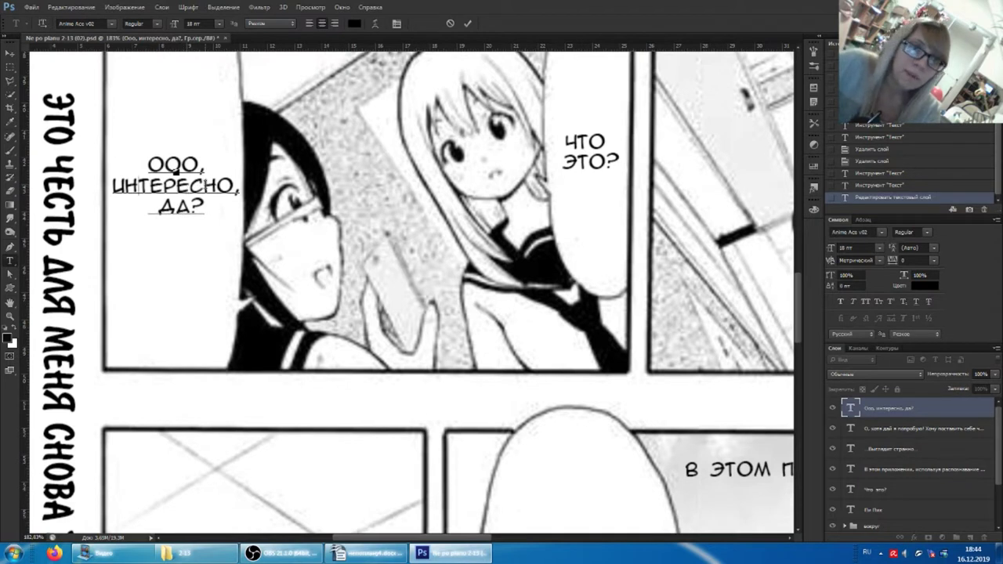
type("-")
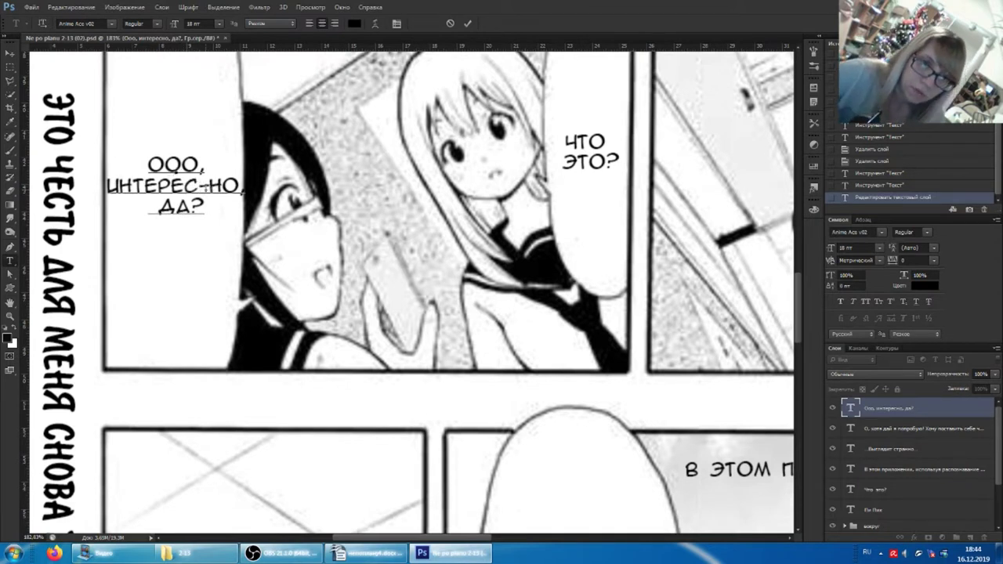
key("Return")
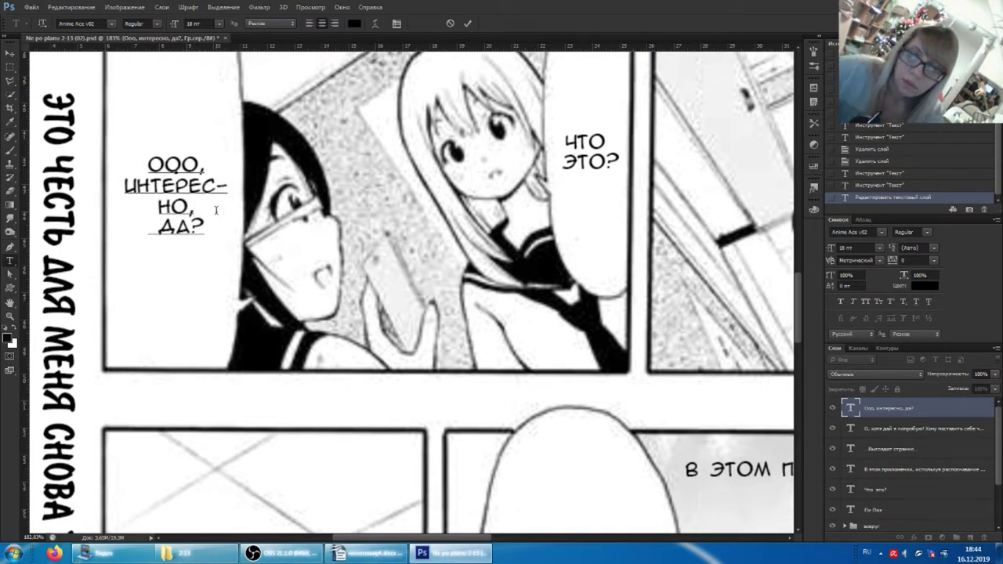
key("Delete")
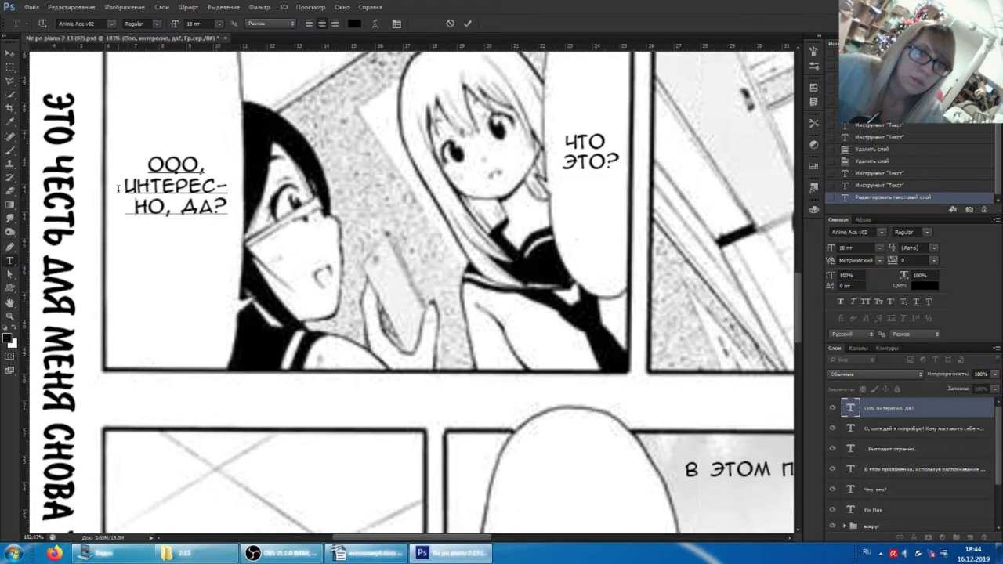
scroll(181, 158, "up", 2)
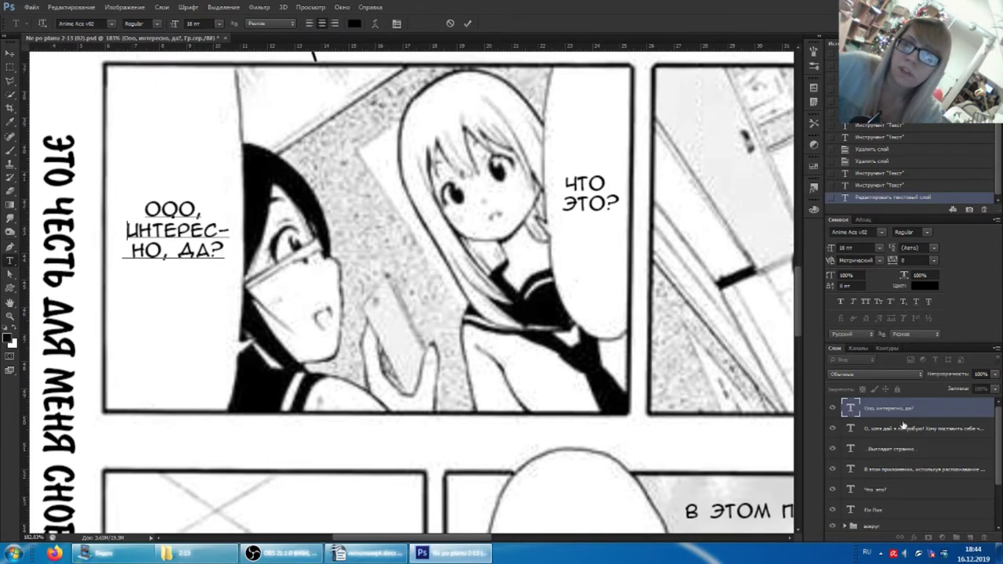
scroll(333, 202, "down", 2)
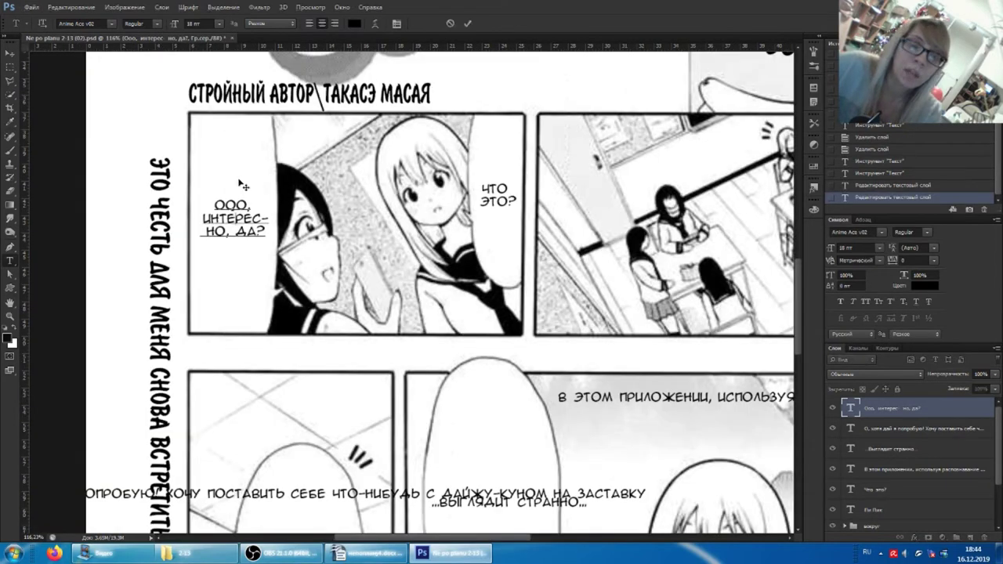
left_click_drag(243, 185, 243, 187)
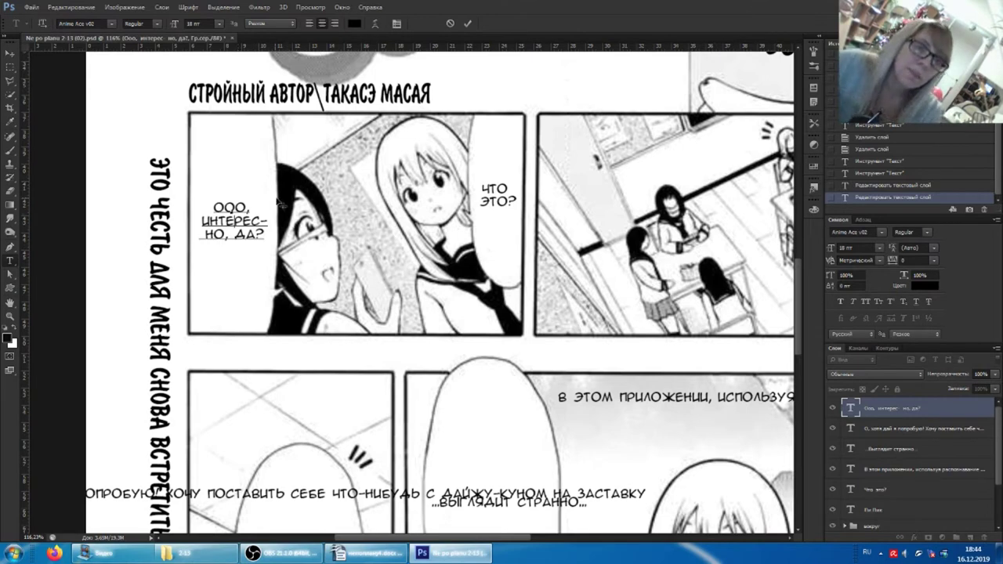
scroll(435, 337, "down", 1)
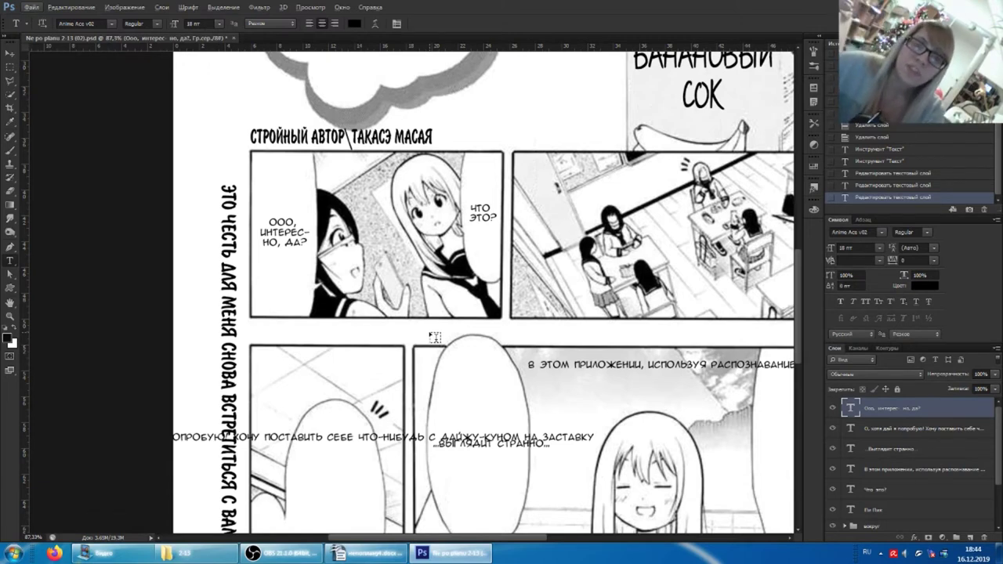
mouse_move(435, 337)
left_mouse_down()
mouse_move(581, 555)
mouse_move(577, 541)
left_mouse_up()
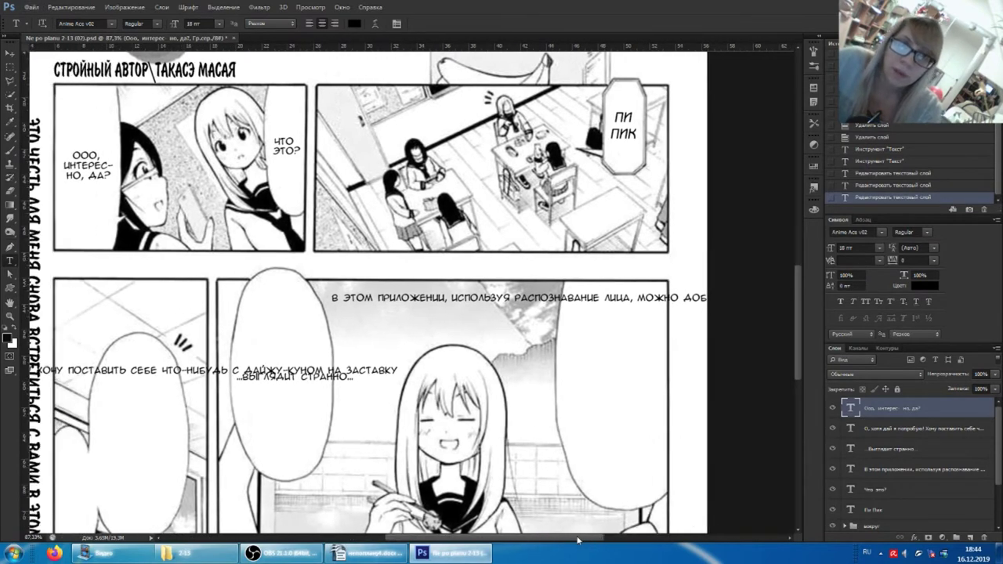
Replace spaces with line breaks after В ЭТОМ, ПРИЛОЖЕНИИ, ИСПОЛЬЗУЯ, РАСПОЗНАВАНИЕ and МОЖНО,.
left_click(379, 297)
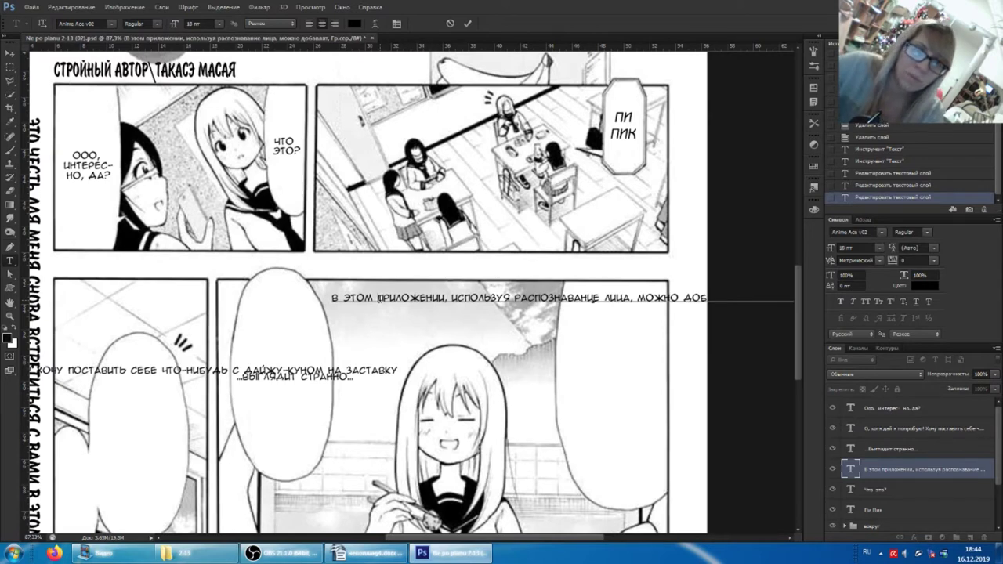
key("BackSpace")
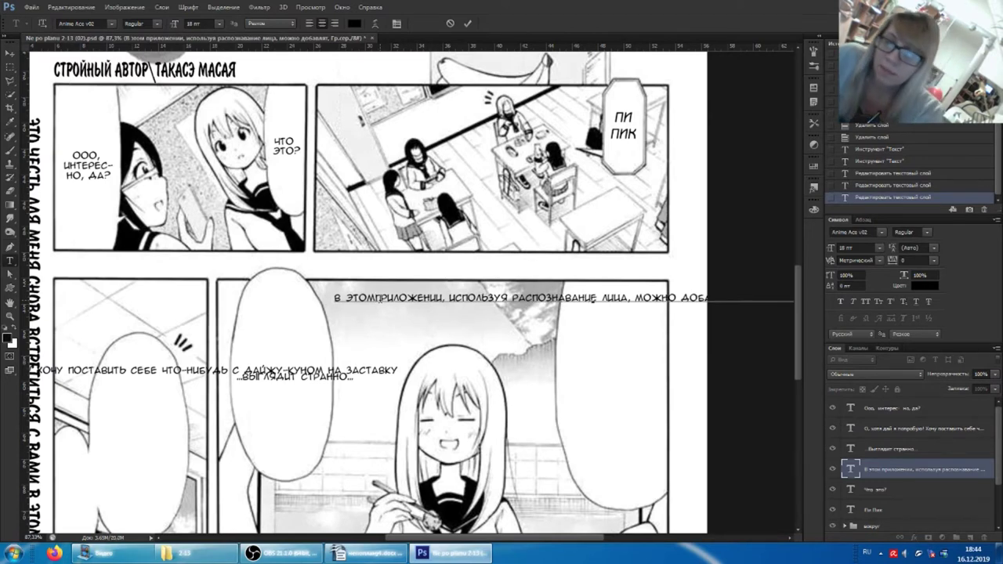
key("Return")
key("BackSpace")
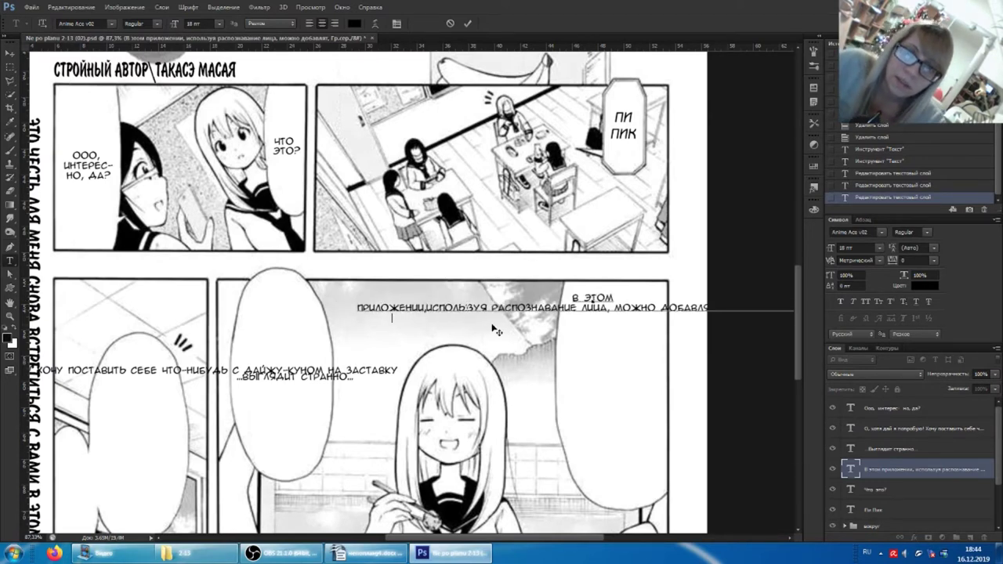
key("Return")
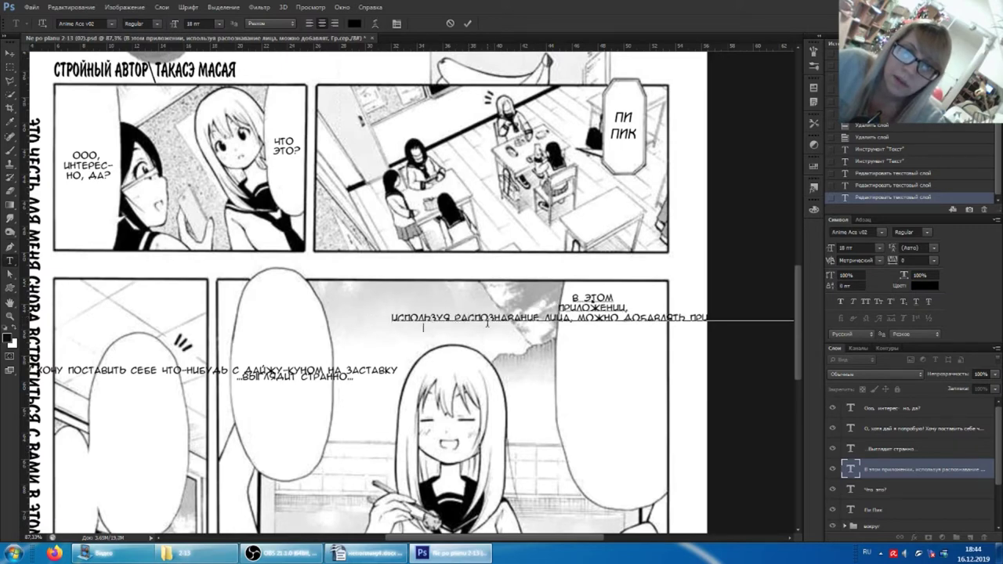
key("BackSpace")
key("Return")
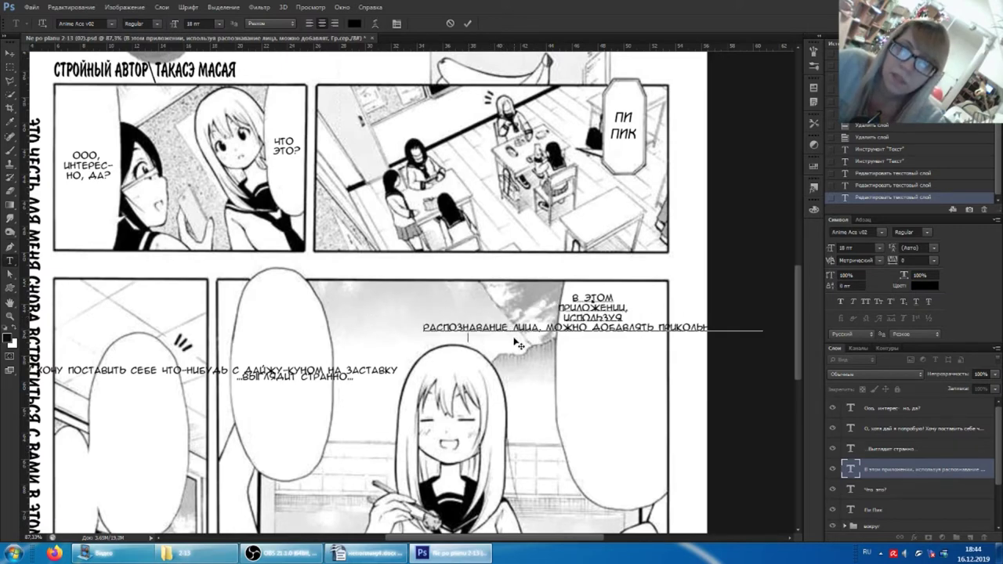
key("BackSpace")
key("Return")
key("BackSpace")
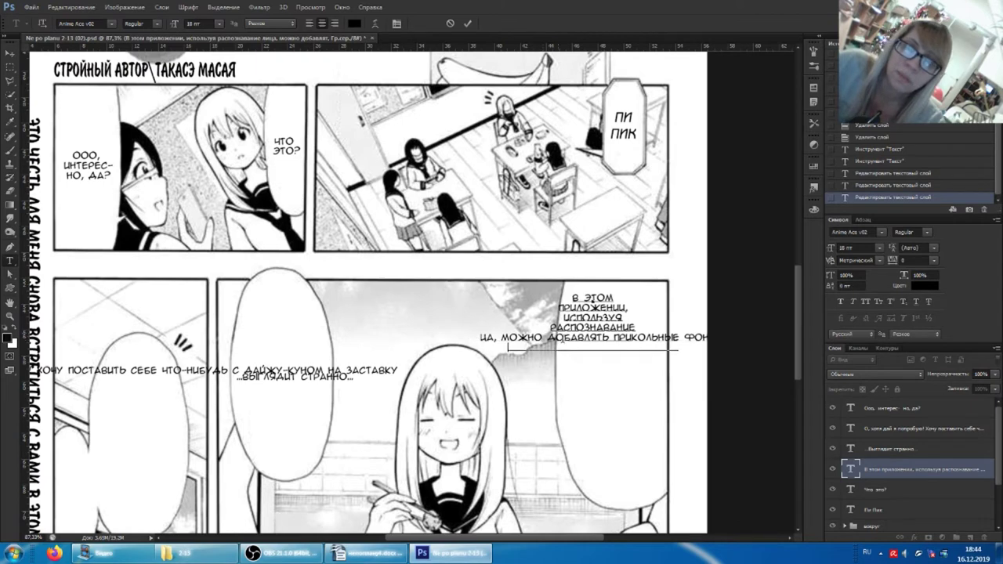
key("Return")
key("BackSpace")
key("Return")
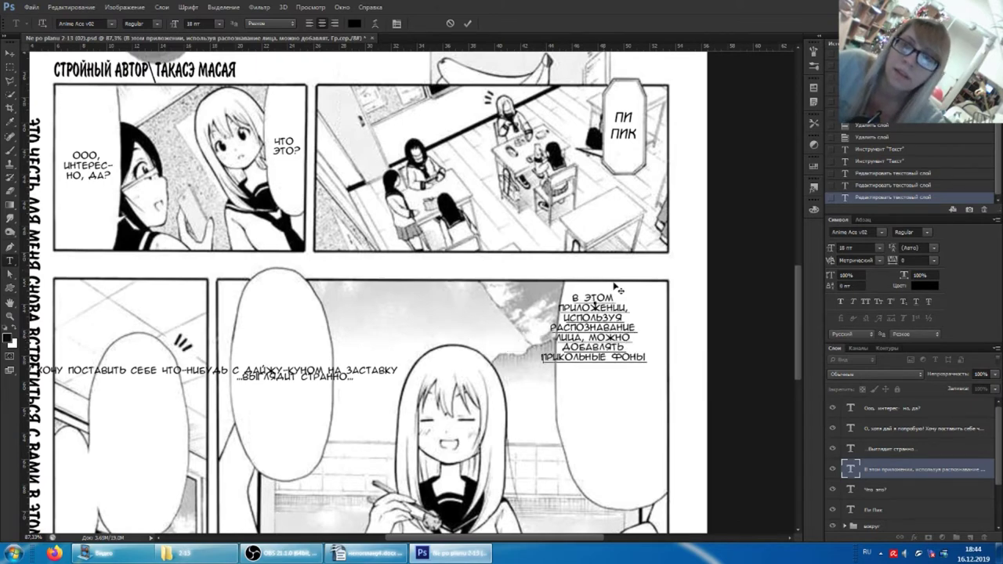
Move the block into the right bubble, put ФОНЫ on its own line, and commit.
left_click_drag(604, 362, 628, 399)
key("BackSpace")
key("Return")
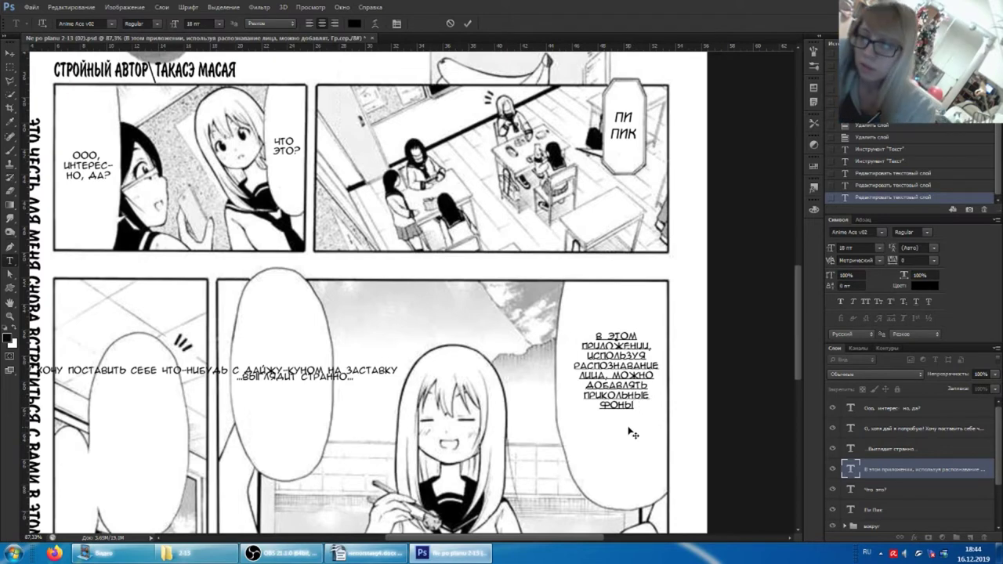
left_click_drag(630, 319, 633, 342)
scroll(635, 345, "down", 2)
scroll(603, 309, "down", 2)
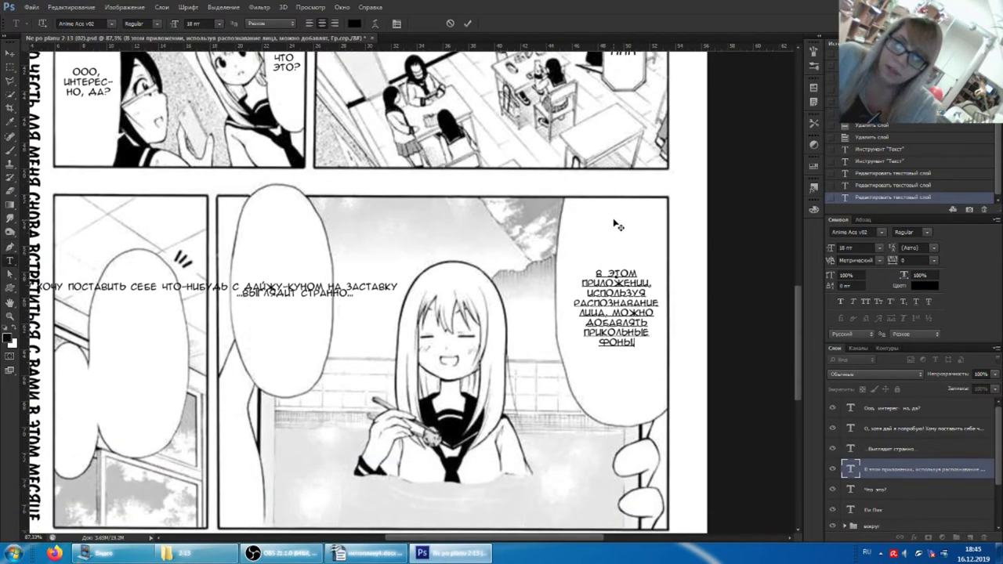
left_click_drag(616, 247, 616, 246)
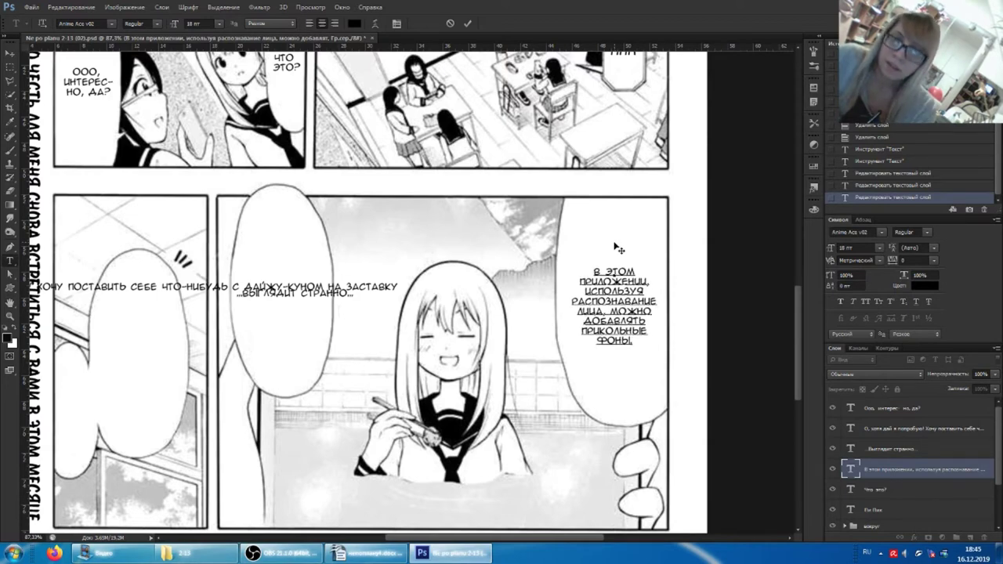
left_click(679, 378)
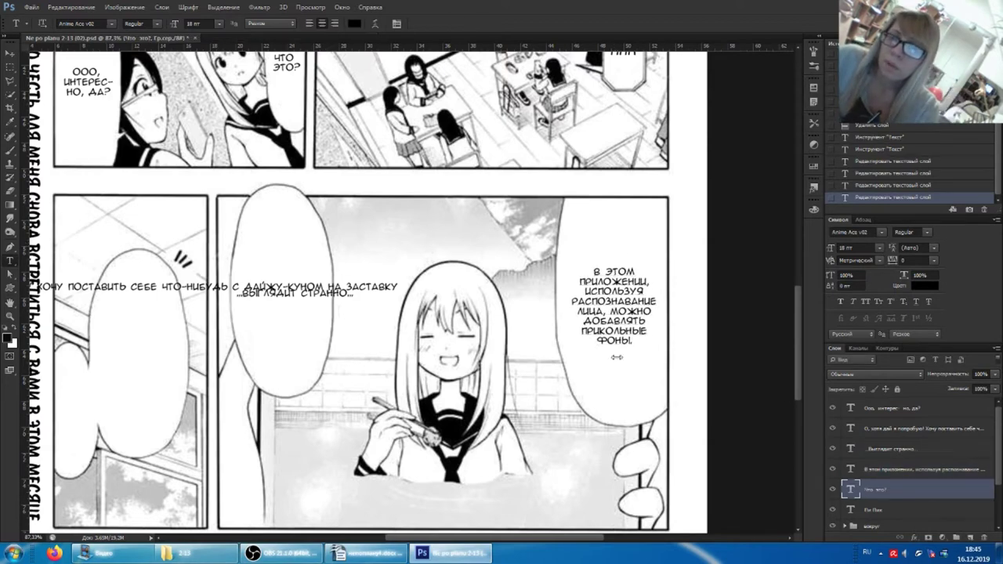
Retype the caption as '...Выглядит' over 'странно...' and move it up into the bubble.
scroll(551, 315, "left", 3)
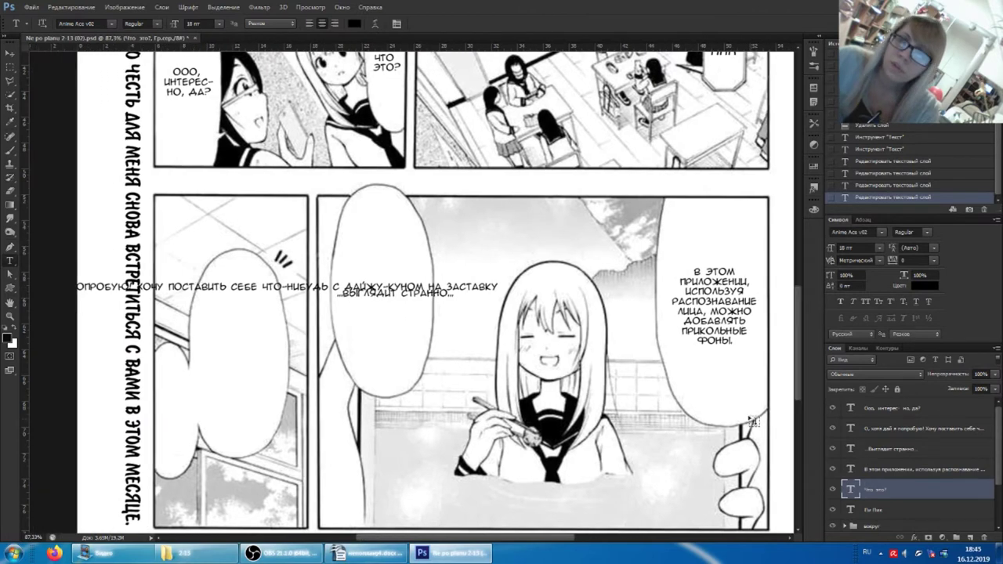
left_click(443, 306)
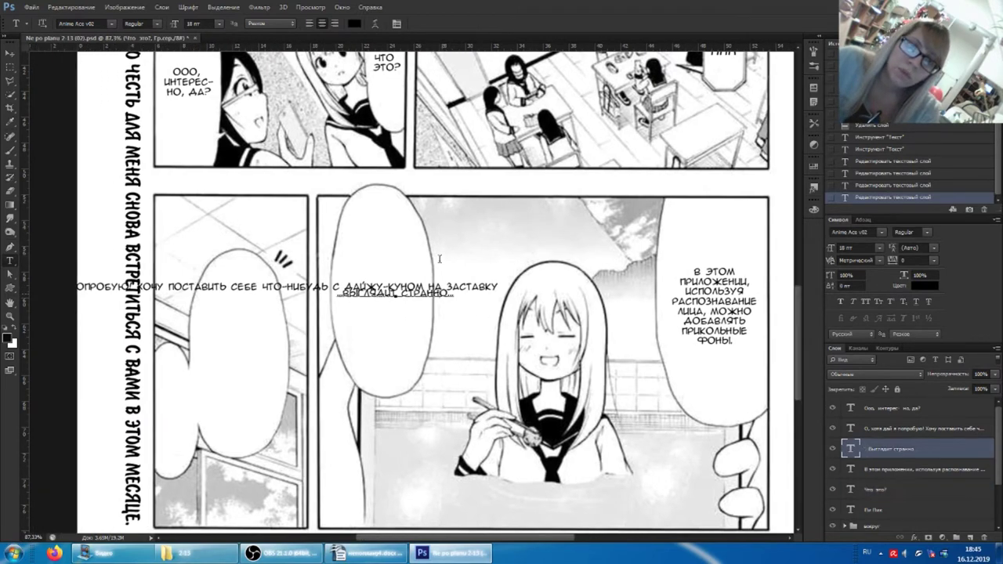
type("Выглядит")
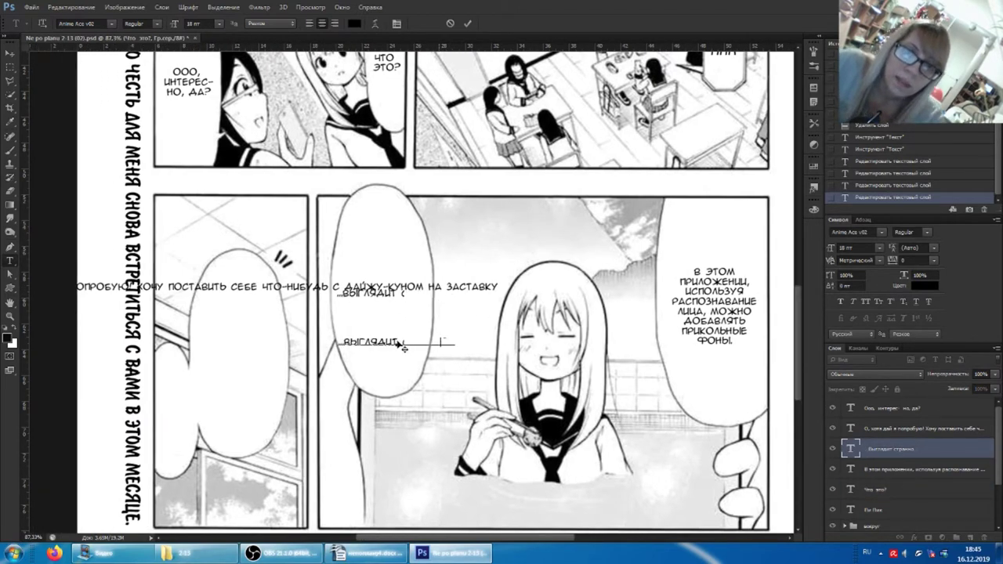
type(" странно...")
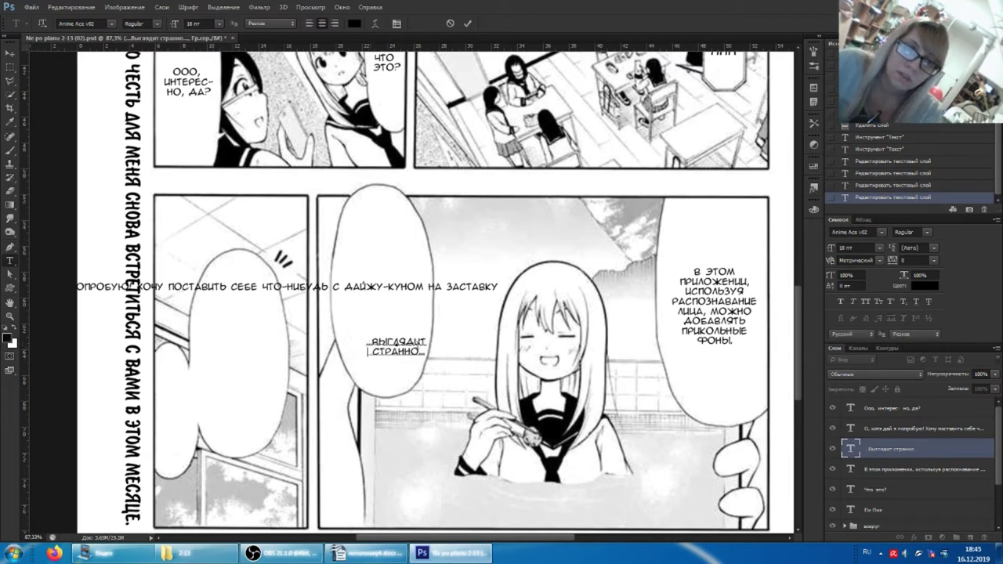
left_click(432, 342)
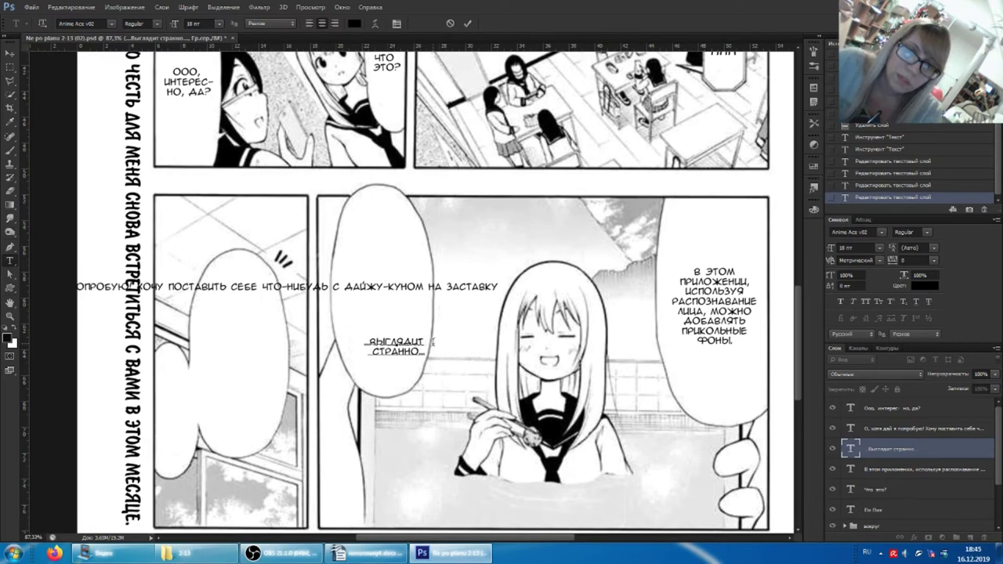
left_click_drag(415, 324, 400, 276)
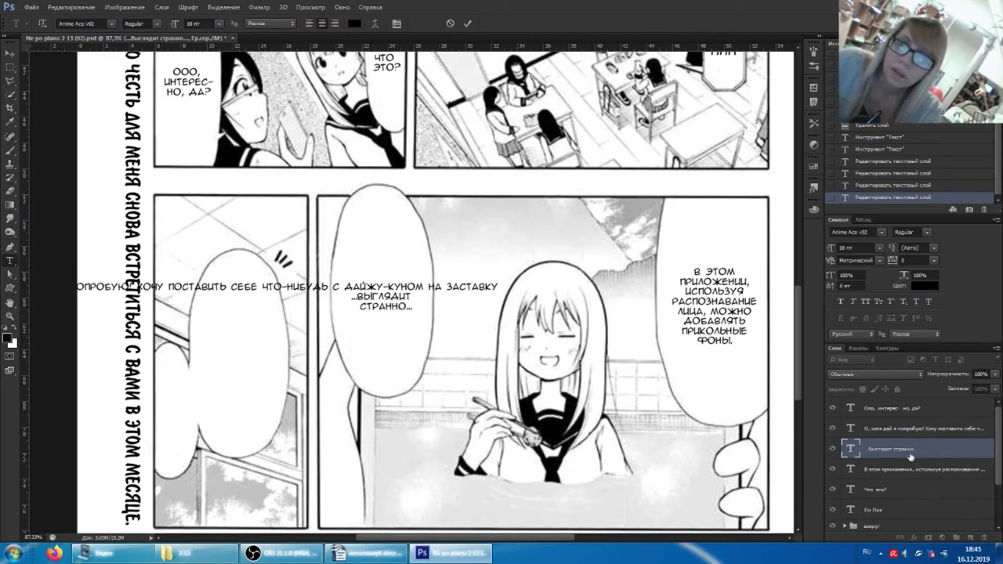
Commit '...Выглядит странно...', raise the 'О, хотя дай я попробую!' caption, and check the Writer script.
left_click(256, 314)
left_click(231, 283)
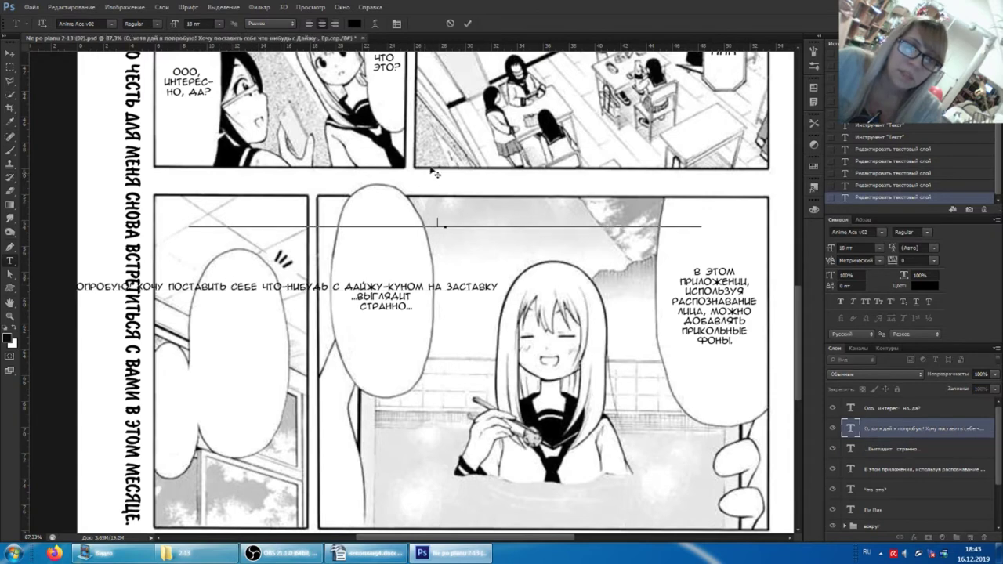
left_click_drag(435, 149, 434, 149)
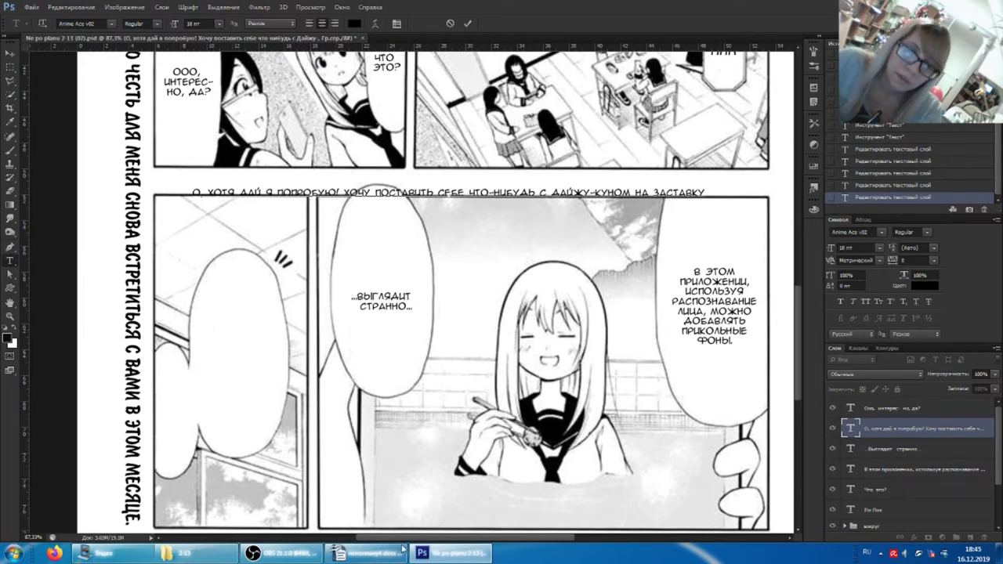
left_click(365, 553)
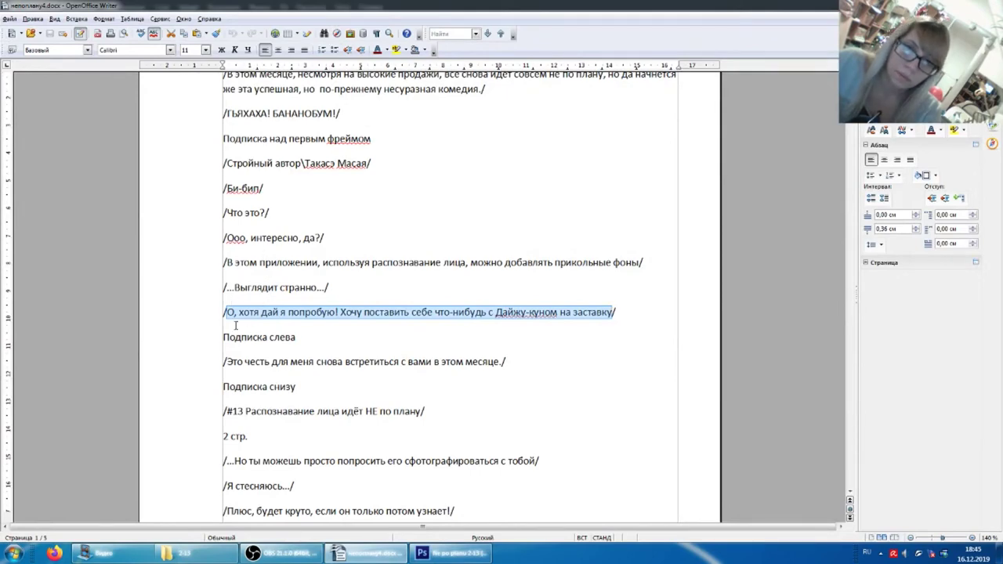
left_click(439, 548)
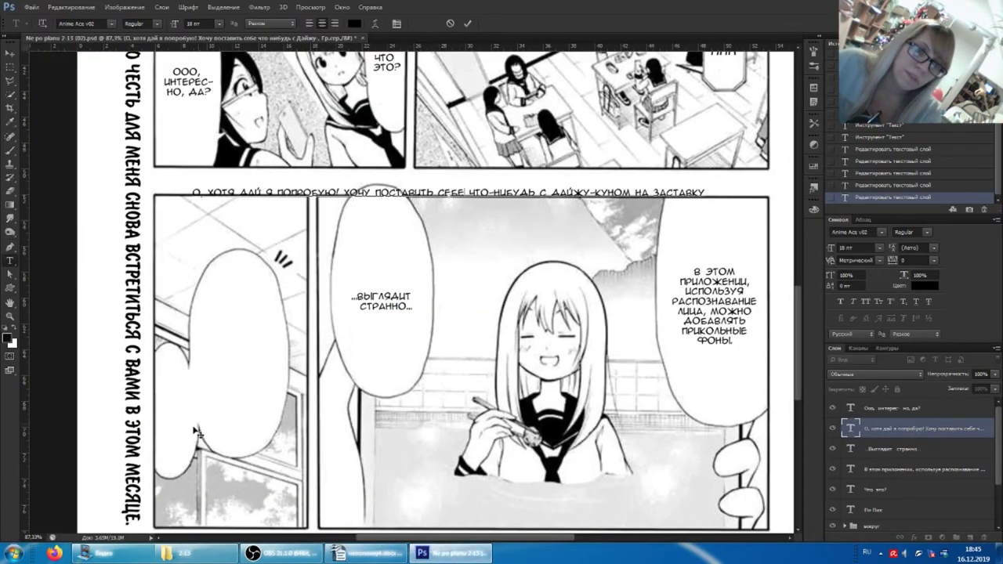
Raise the caption slightly, show the original-art layer, and select 'С ДАЙЖУ-КУНОМ' within it.
left_click_drag(374, 175, 375, 170)
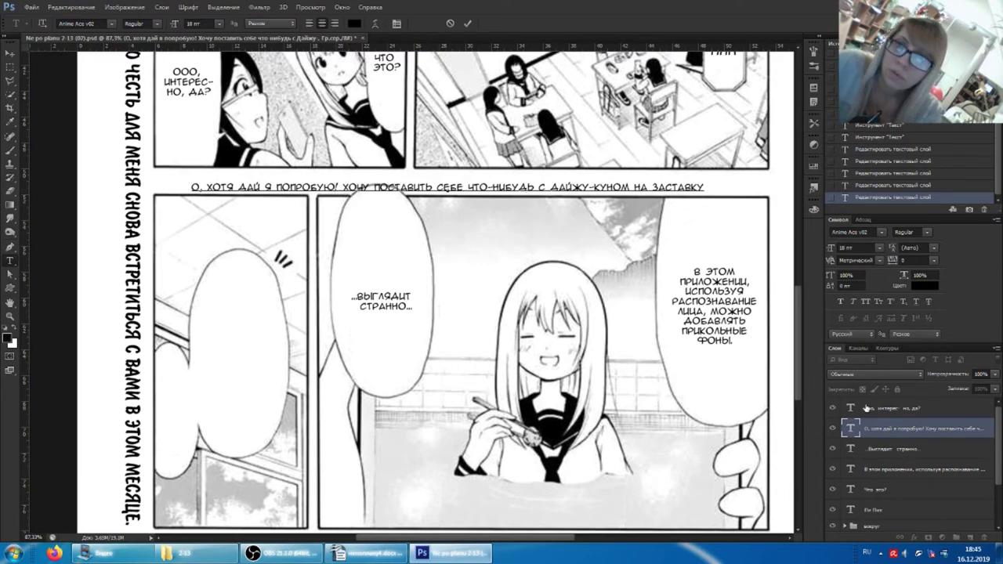
scroll(915, 428, "down", 3)
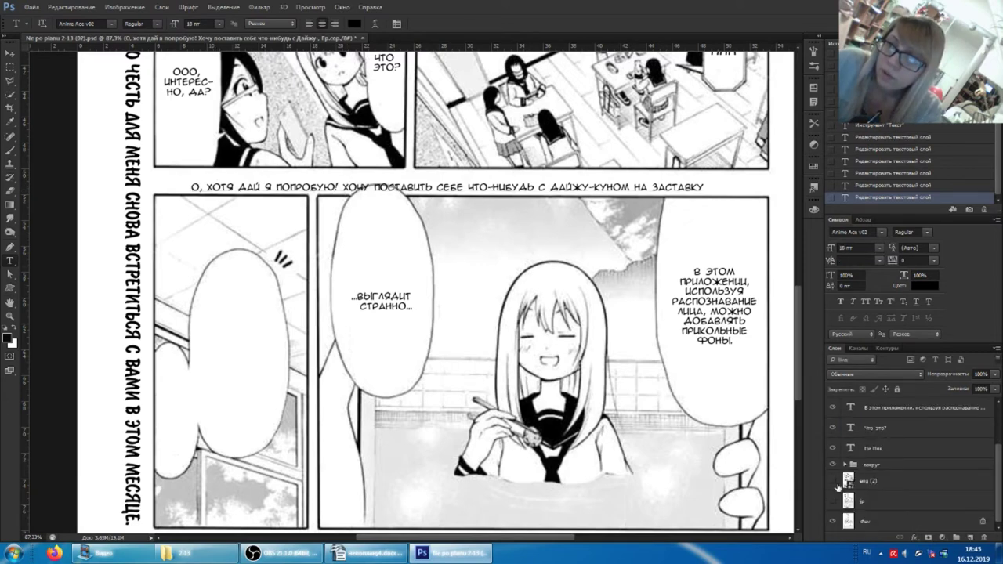
left_click(832, 482)
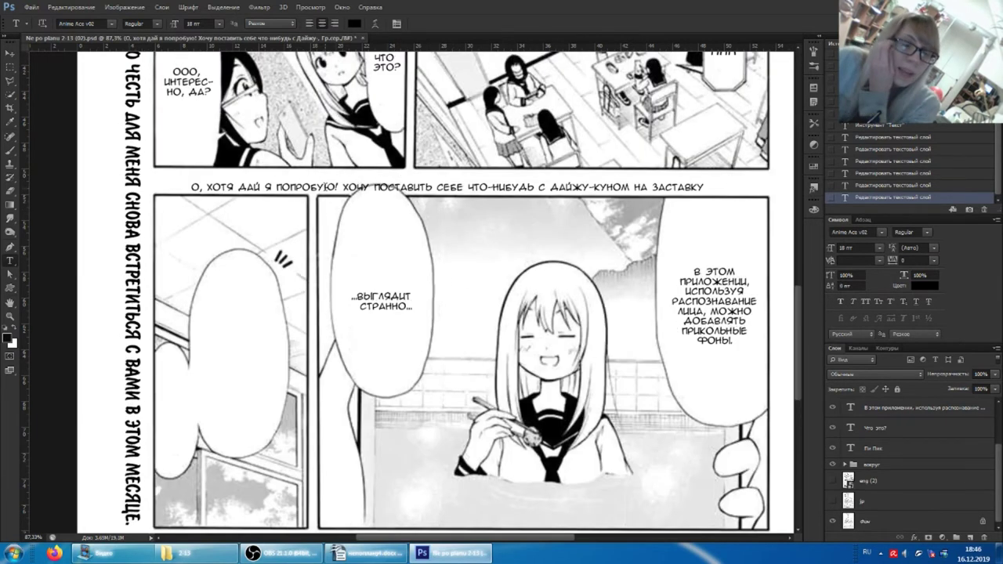
left_click(418, 186)
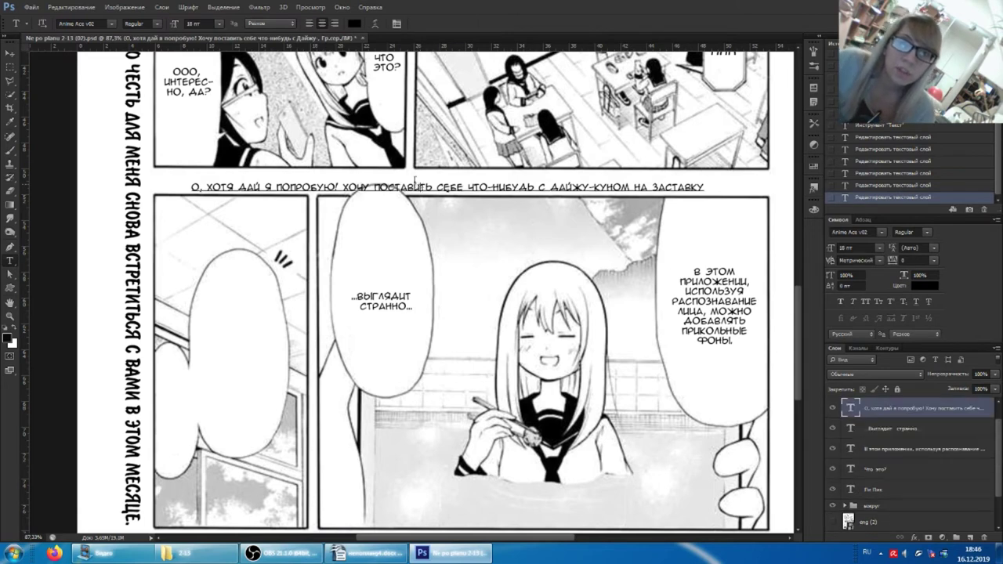
left_click_drag(438, 169, 439, 163)
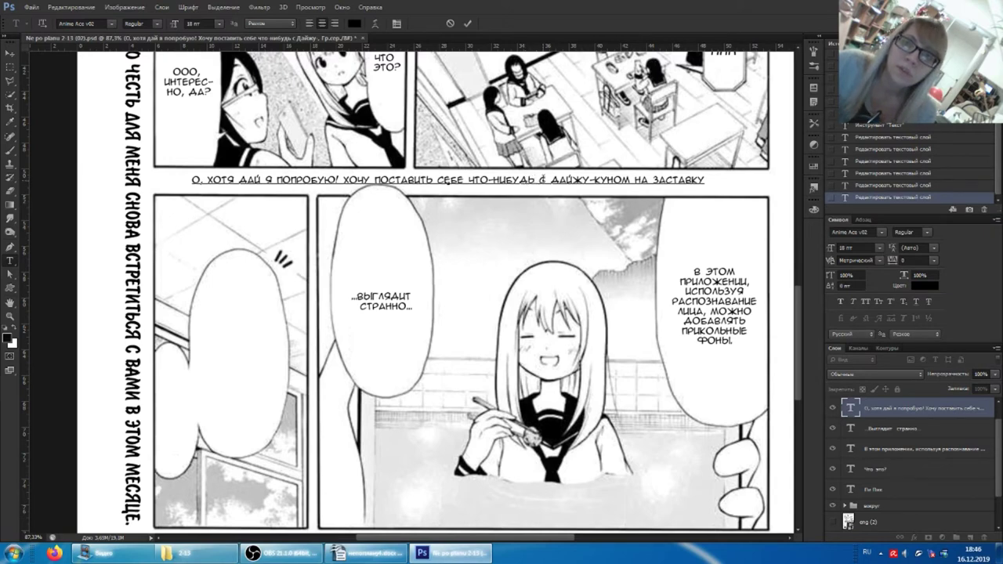
left_click_drag(538, 179, 643, 179)
key("ctrl+c")
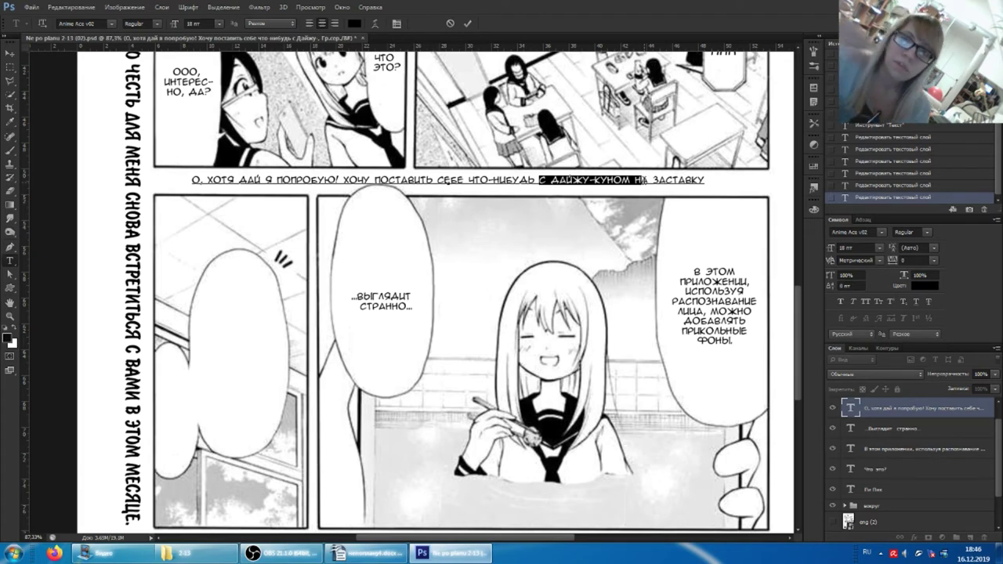
left_click(638, 181)
Cut 'С ДАЙЖУ-КУНОМ' from the long caption and paste it as new text in the left bubble.
left_click_drag(631, 180, 542, 180)
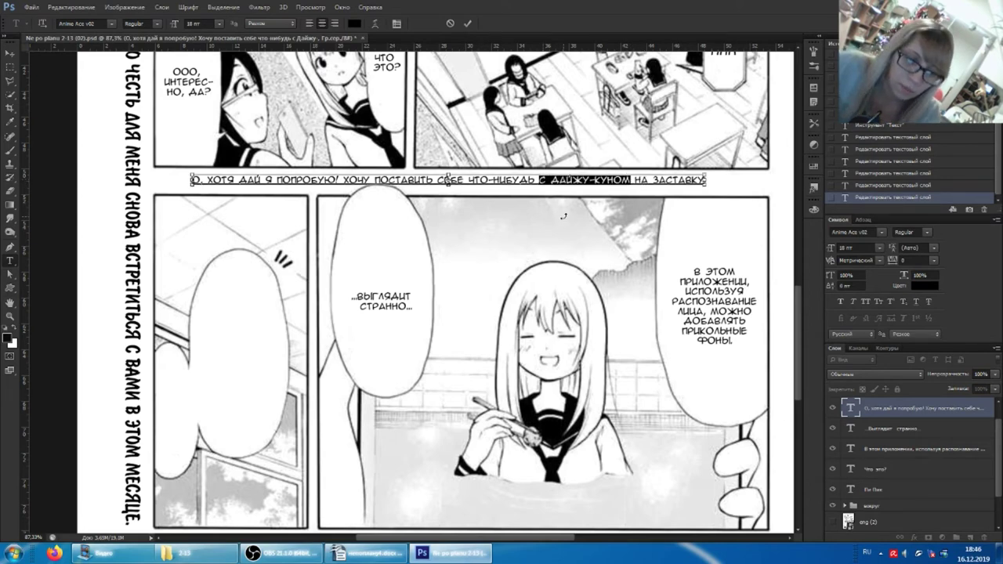
key("BackSpace")
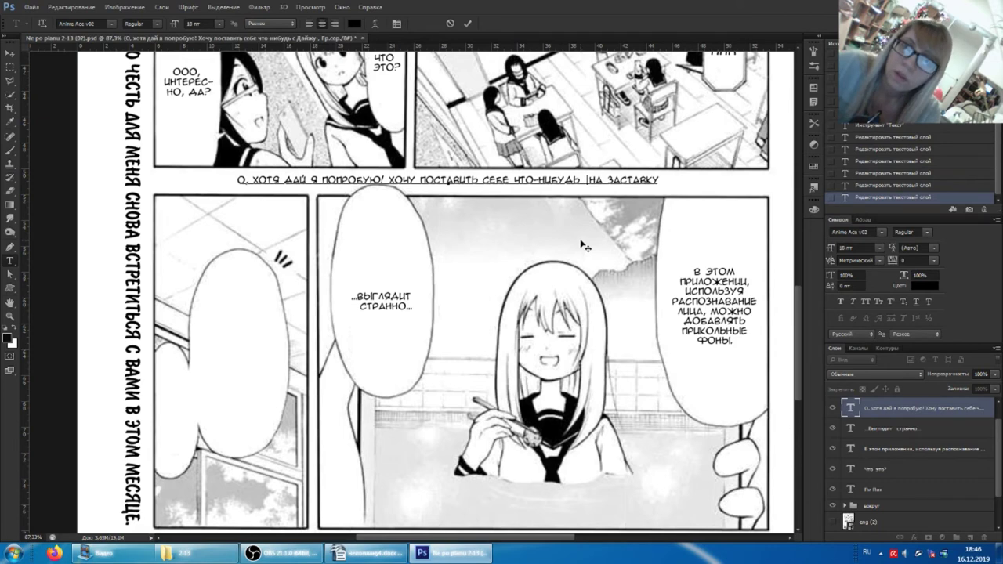
key("BackSpace")
left_click_drag(369, 276, 368, 278)
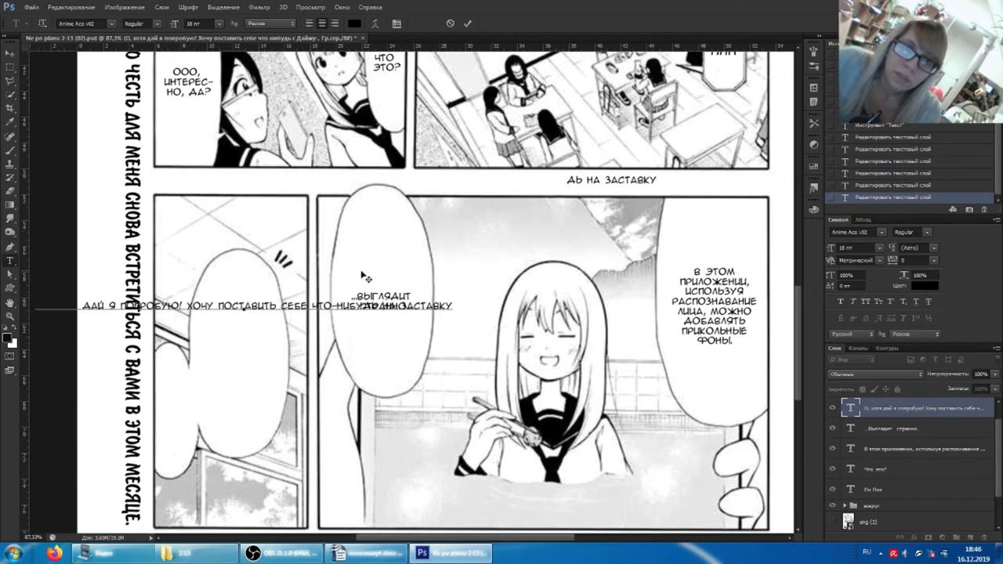
key("ctrl+Return")
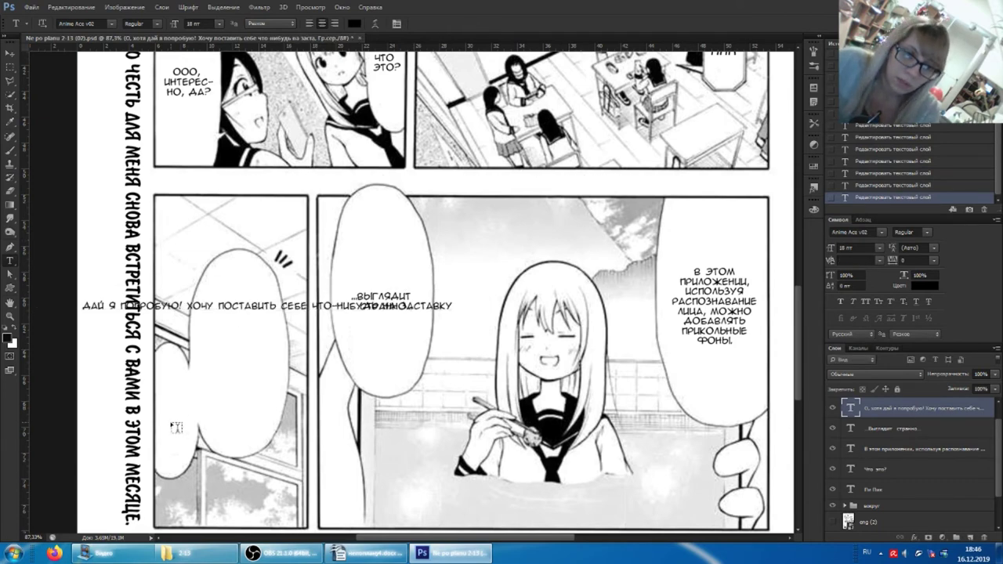
left_click(176, 427)
key("ctrl+v")
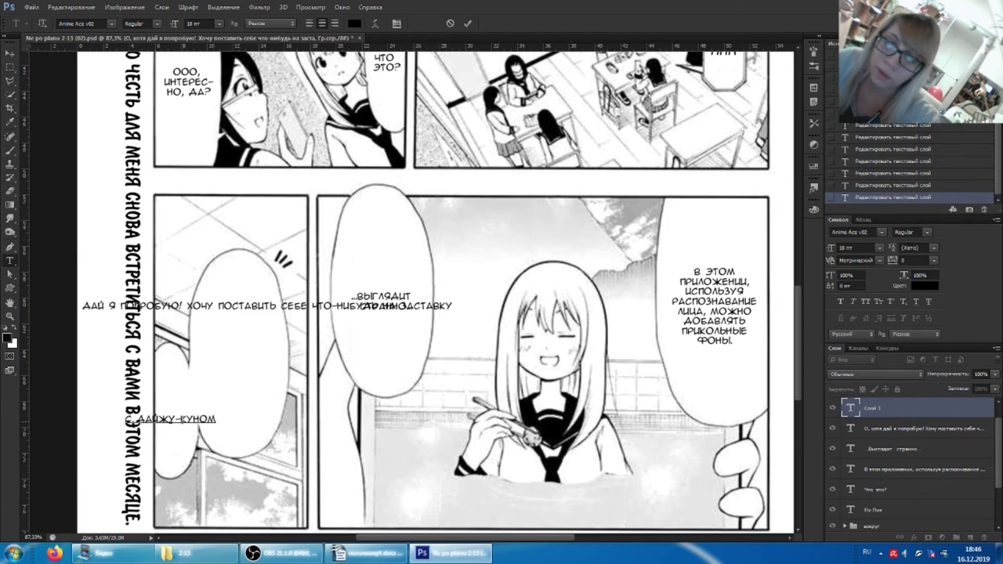
Break the pasted text into С / ДАЙ- / ЖУ- lines and nudge it up in the bubble.
key("Return")
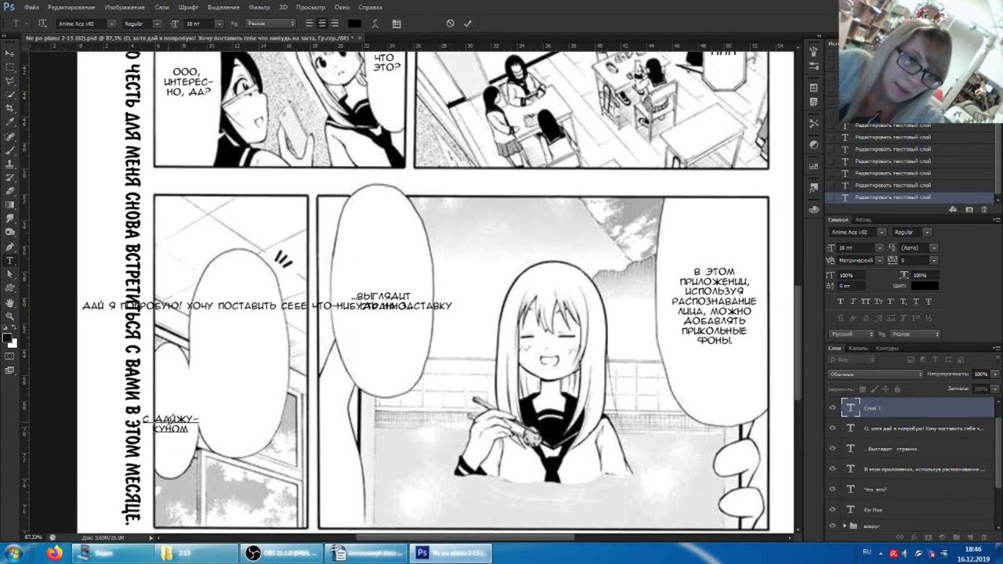
key("Return")
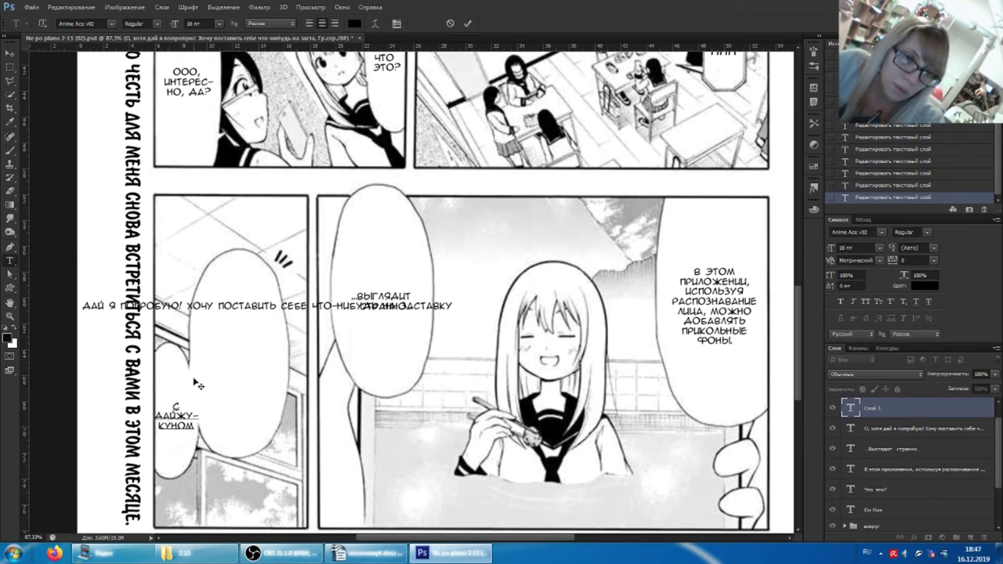
type("-")
key("Return")
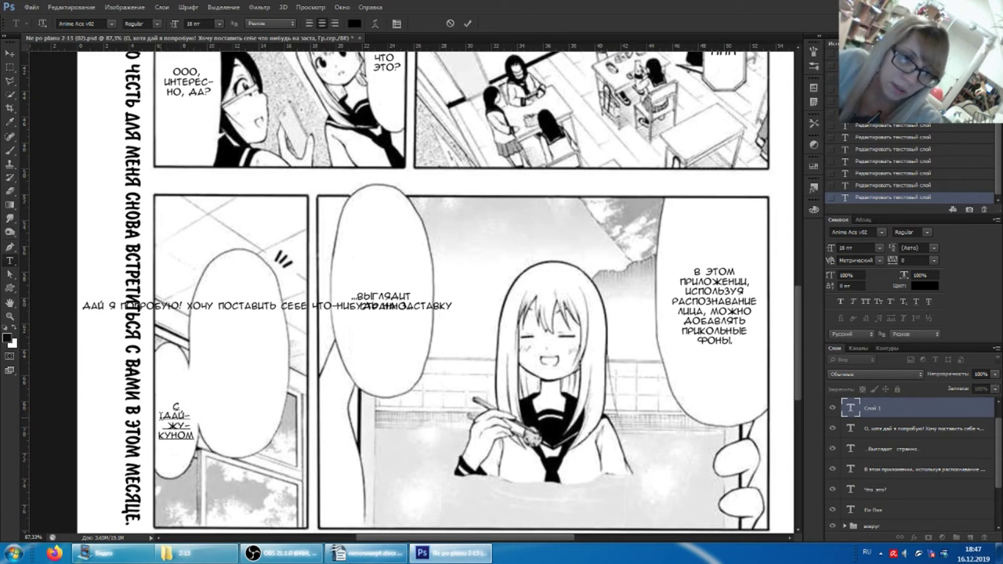
left_click_drag(161, 414, 158, 403)
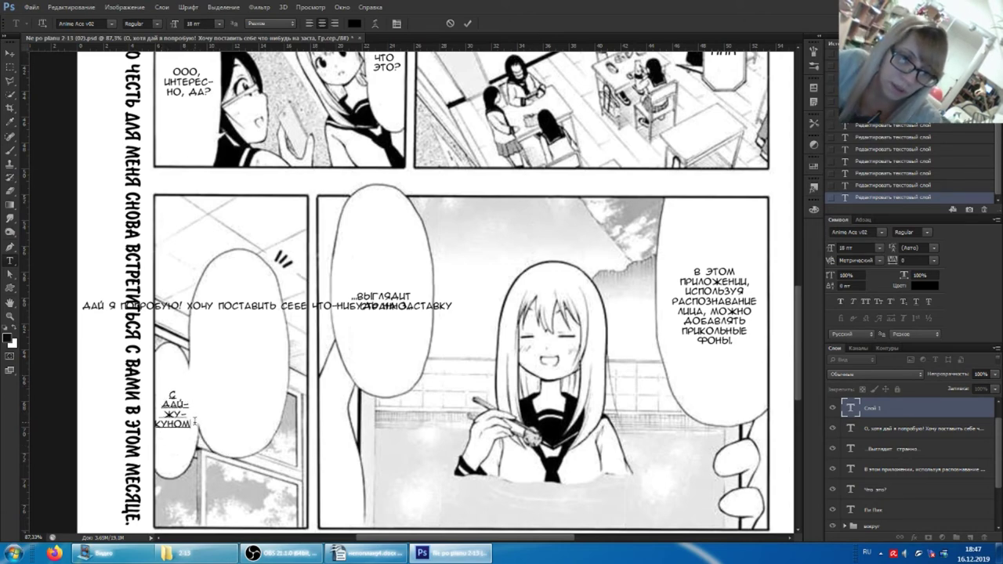
left_click_drag(187, 388, 188, 388)
type(".")
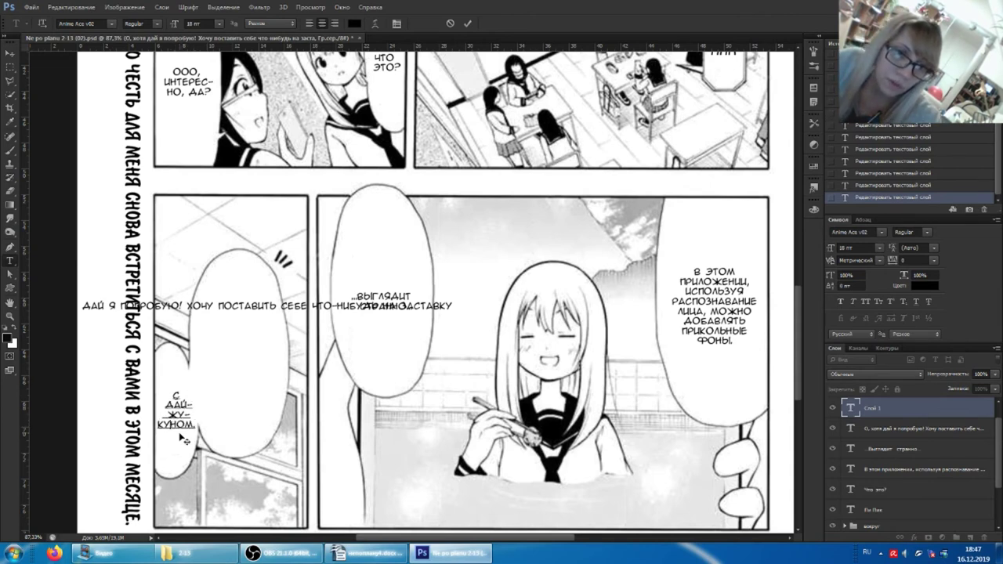
Hyphenate КУ- / НОМ, centre the five lines in the bubble, and commit.
left_click(174, 424)
type("-")
key("Return")
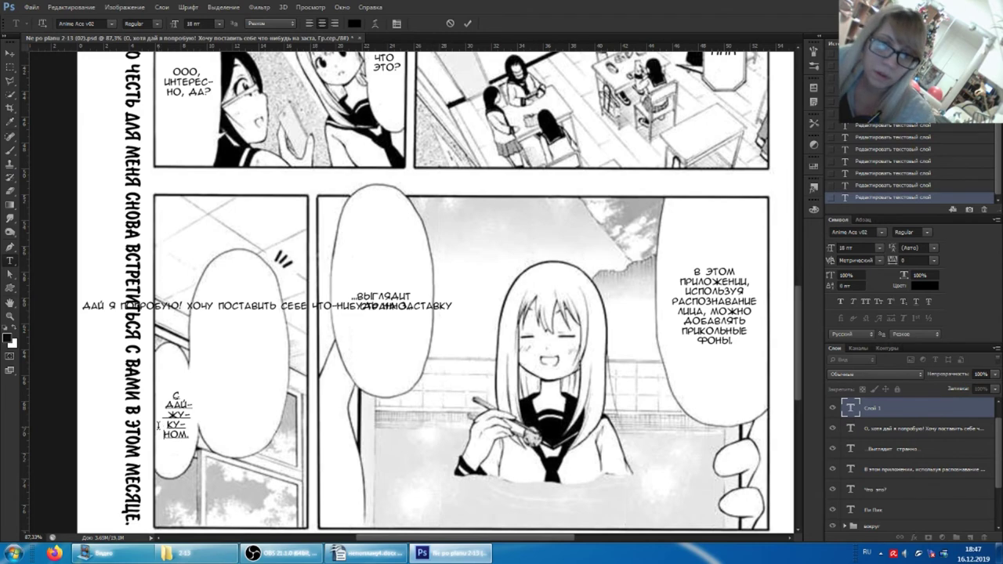
left_click_drag(193, 383, 188, 378)
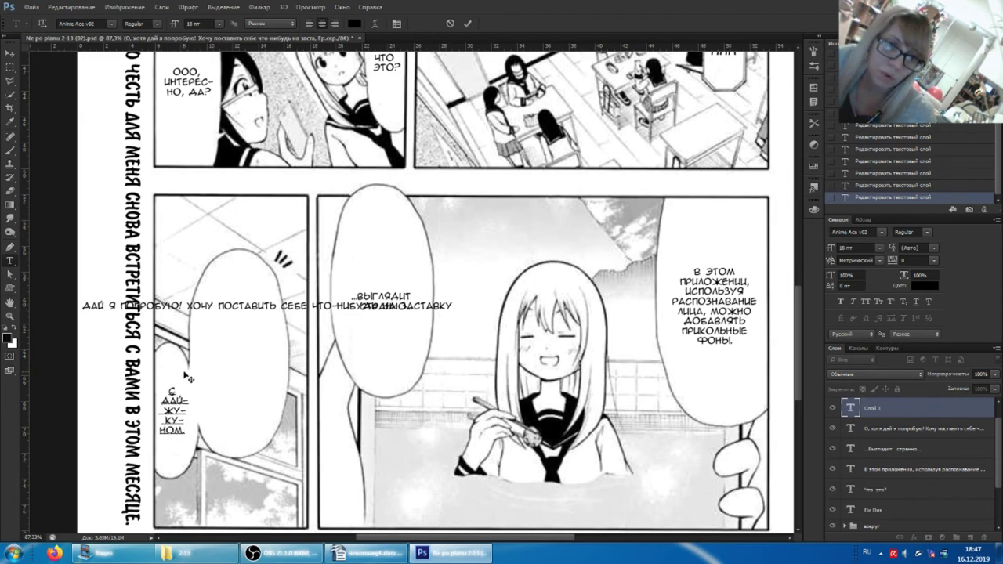
key("ctrl+Return")
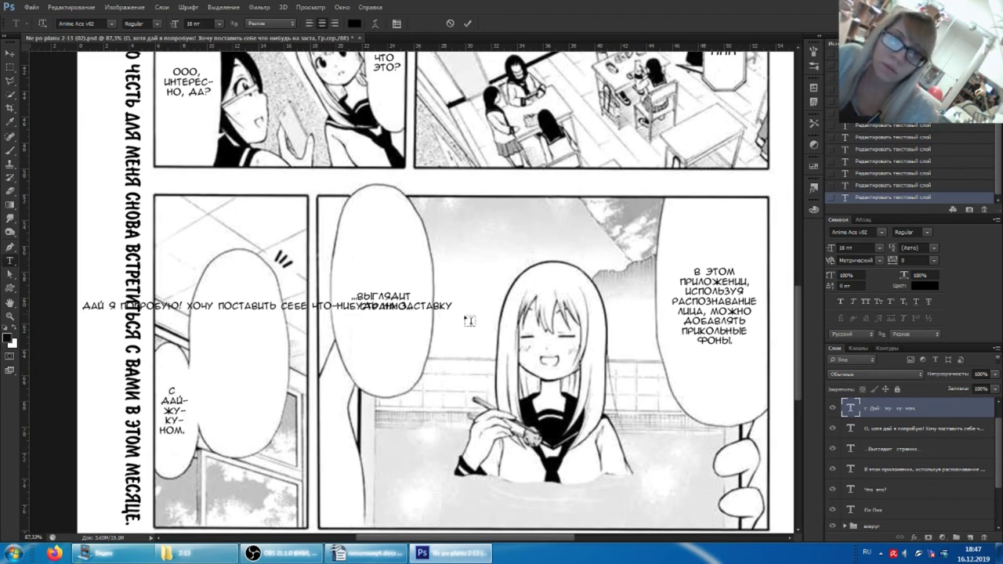
left_click(194, 304)
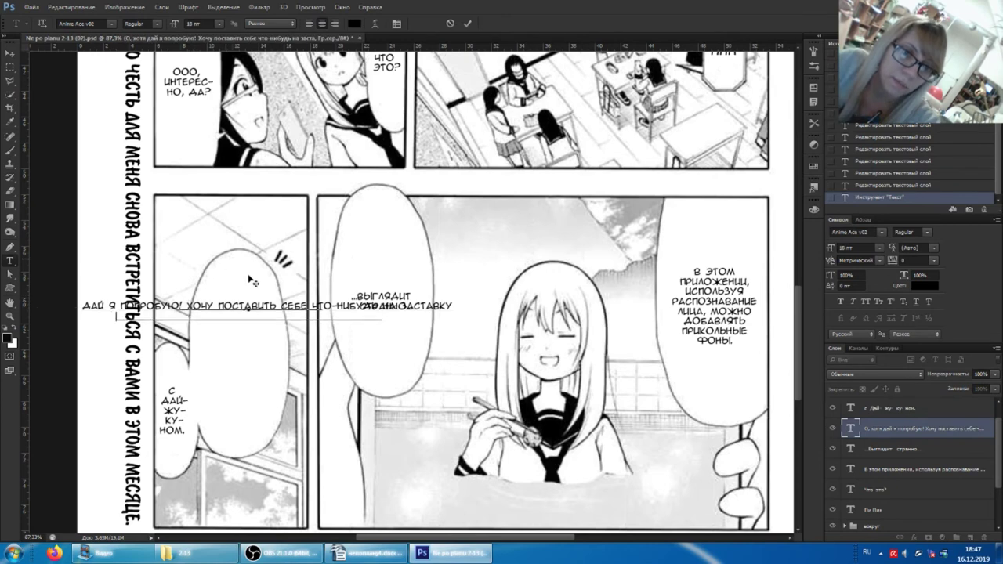
Break the line after 'О, хотя' and 'попробую!', hyphenate попробую, and move it into the tall bubble.
key("Return")
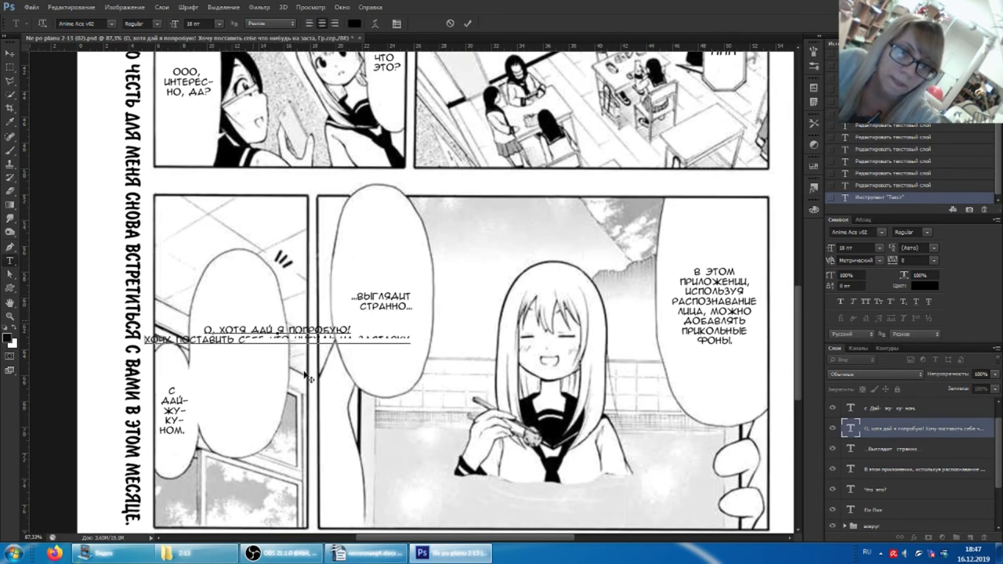
left_click(238, 330)
key("Return")
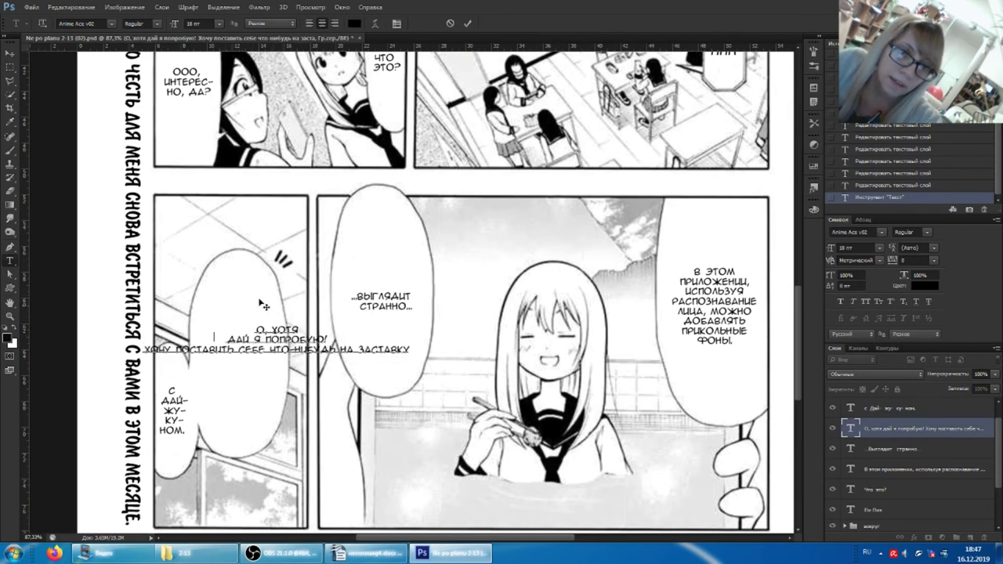
left_click_drag(252, 306, 218, 296)
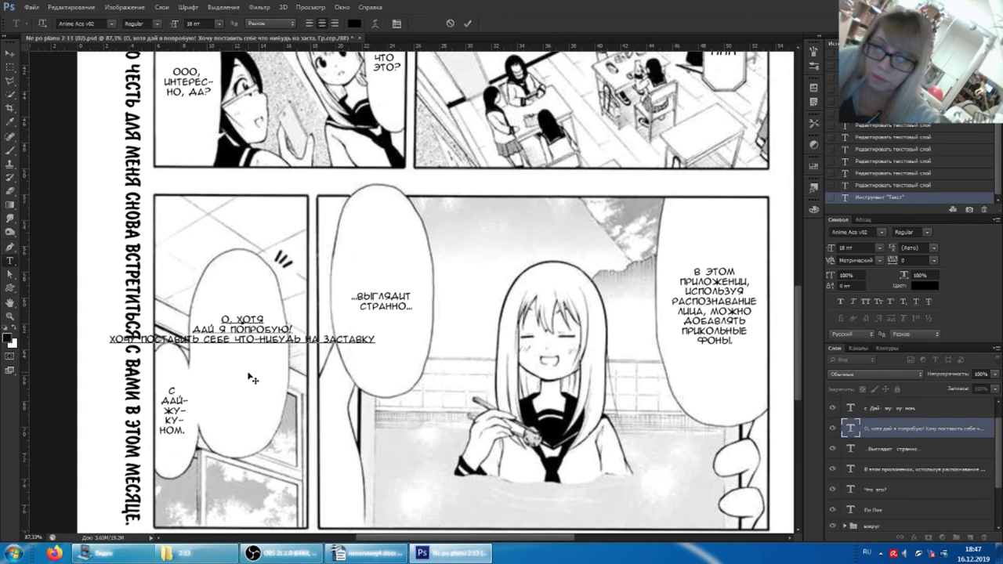
type("-")
key("Return")
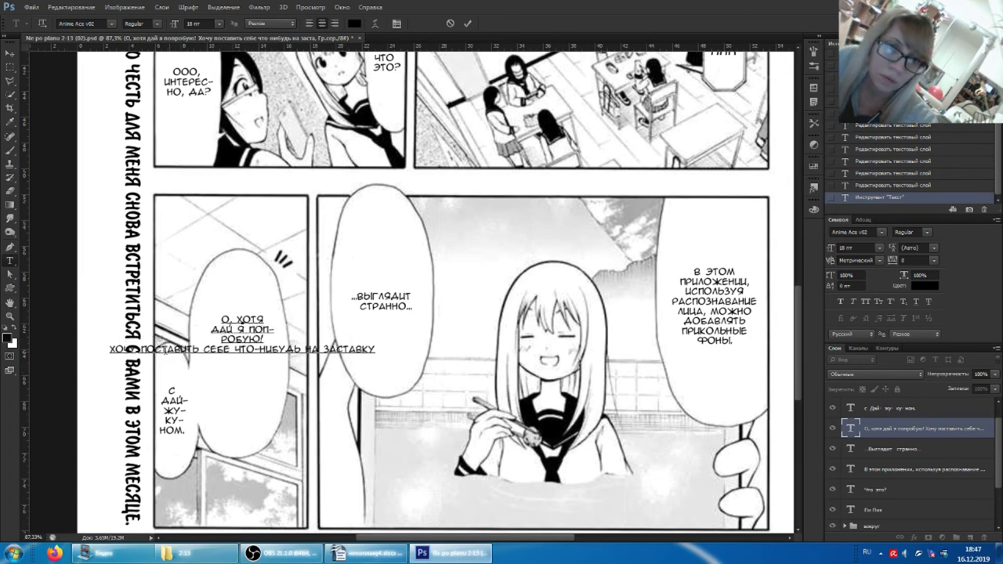
Rebreak the lower lines after поставить, ending with 'нибудь на' / 'заставку', and commit.
key("Return")
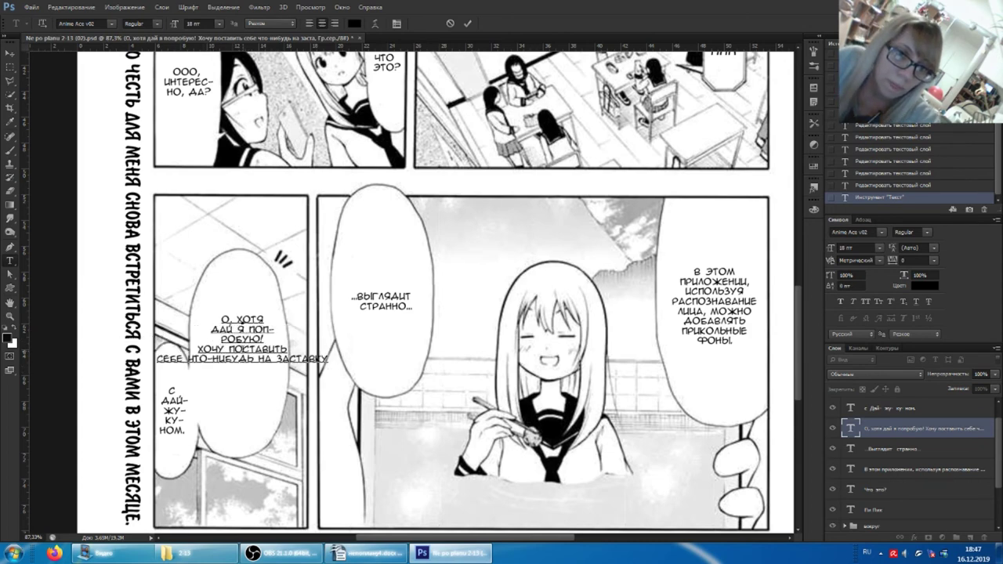
key("Return")
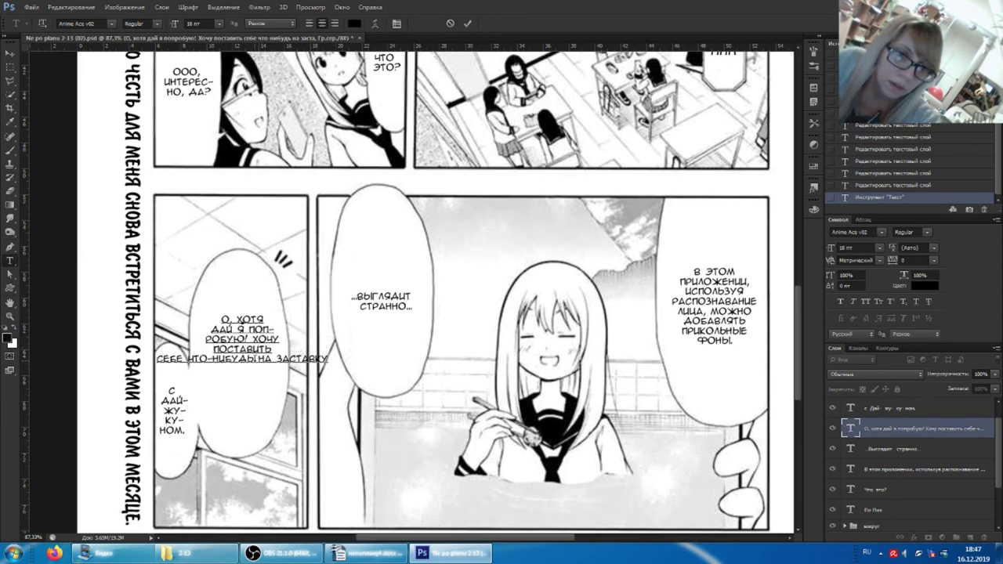
key("Return")
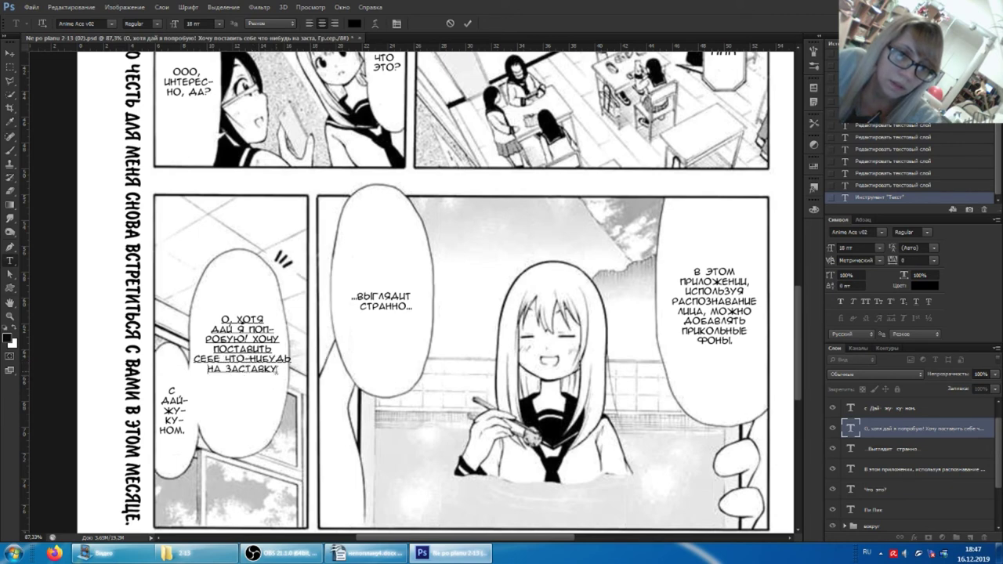
key("Return")
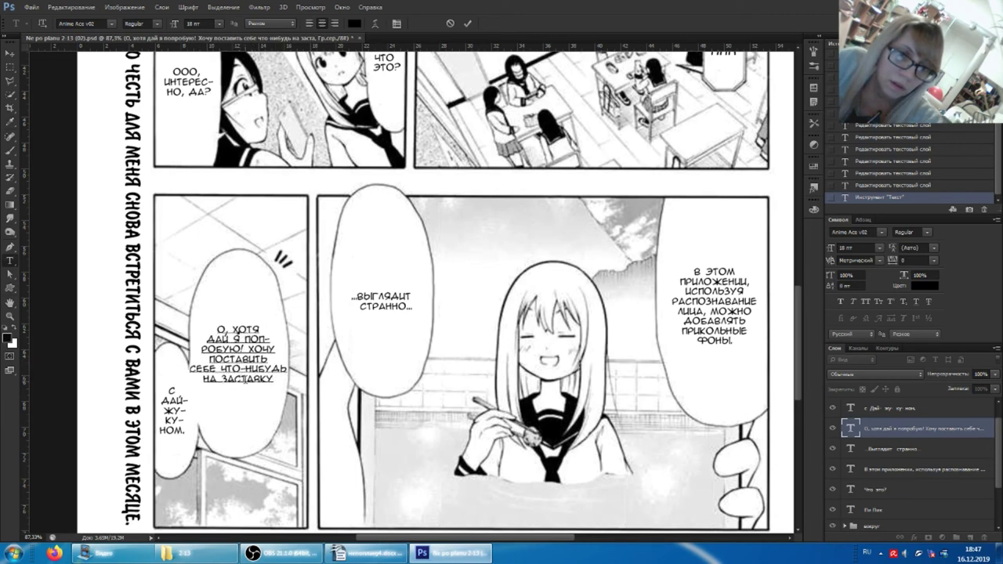
key("Return")
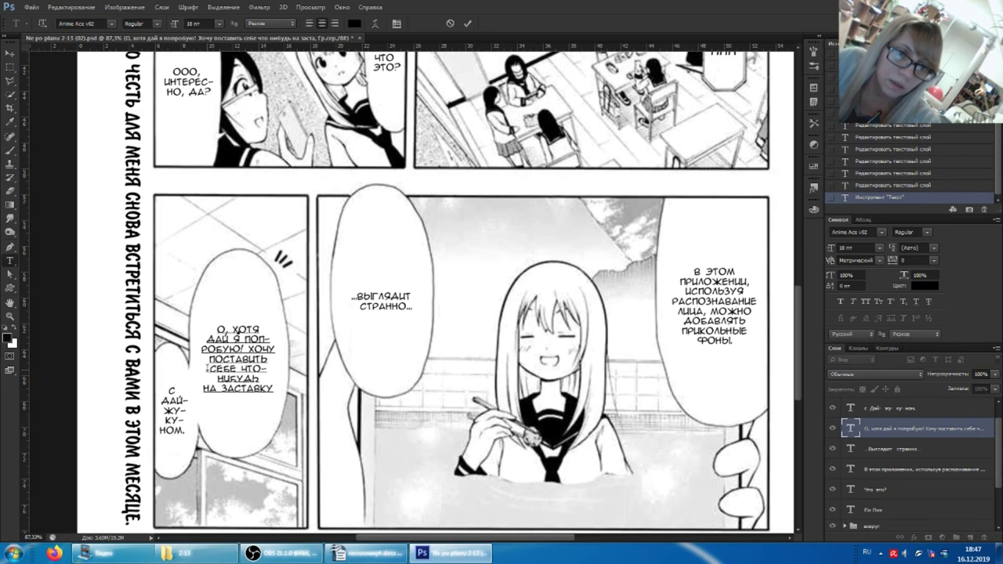
key("Delete")
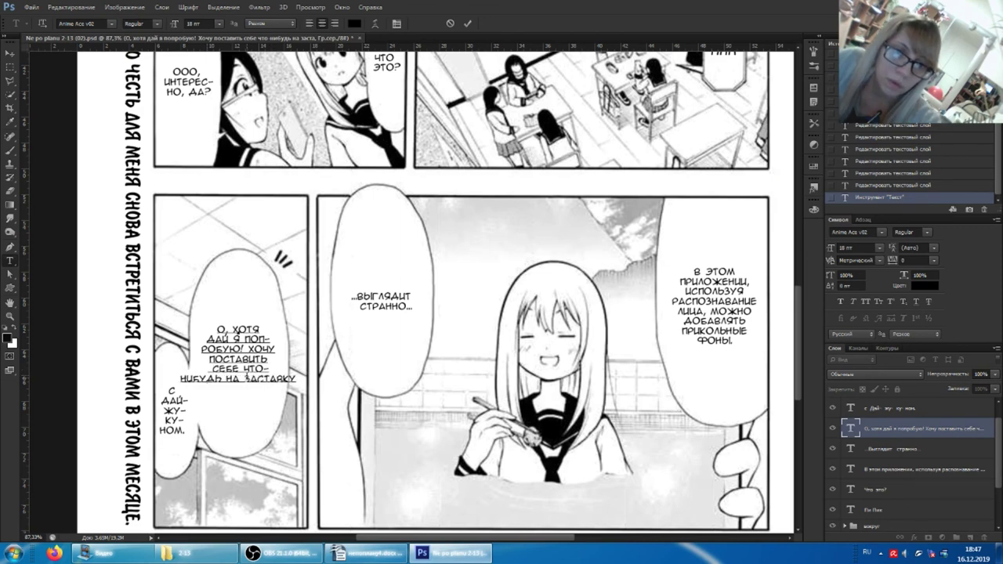
left_click(245, 378)
key("Return")
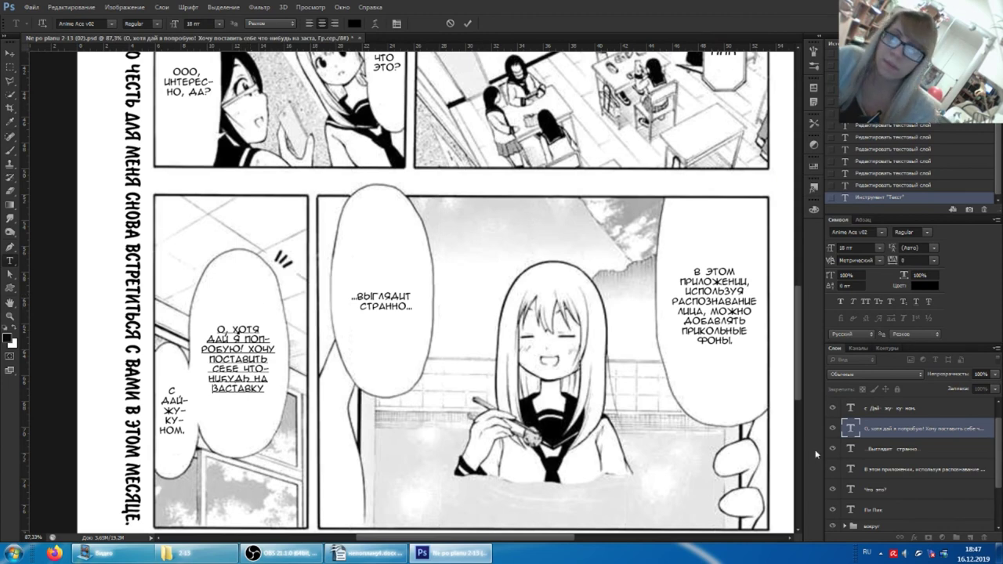
left_click(862, 447)
Zoom out to review the typeset page, save it with Ctrl+S, and switch to OBS Studio.
scroll(596, 345, "down", 3, "alt")
scroll(625, 317, "up", 2)
scroll(624, 318, "down", 2, "alt")
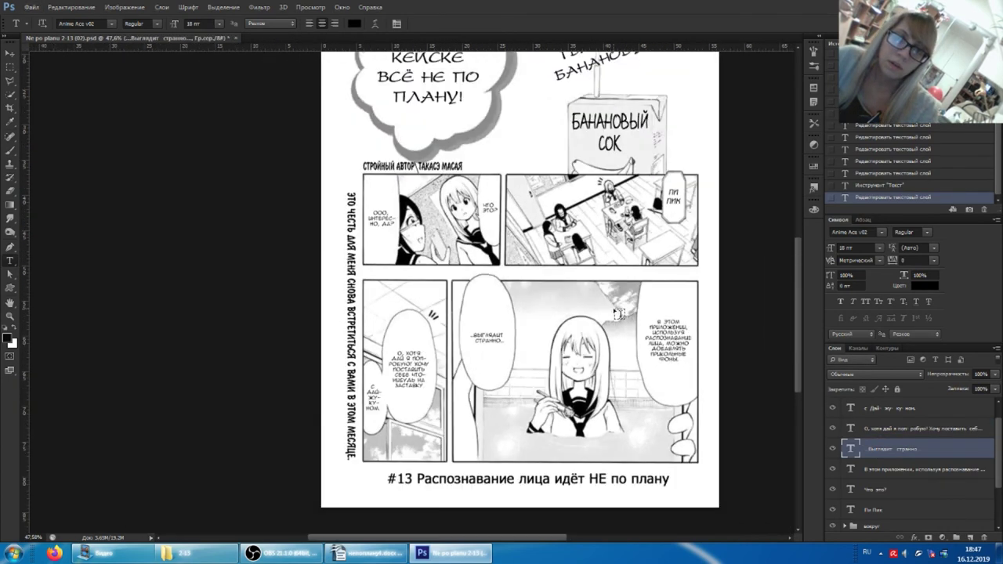
scroll(621, 315, "up", 3)
scroll(619, 314, "up", 2)
key("ctrl+s")
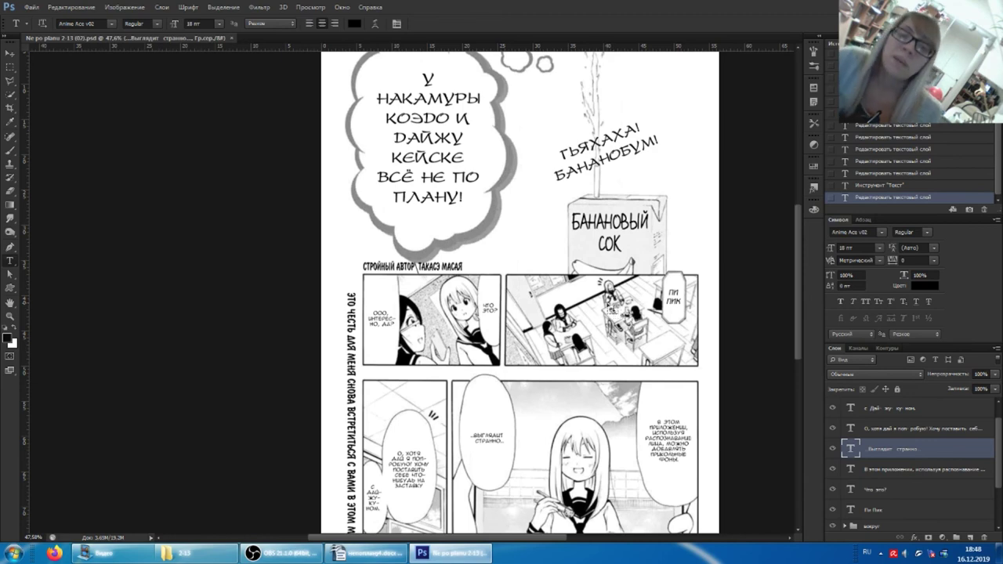
left_click(308, 552)
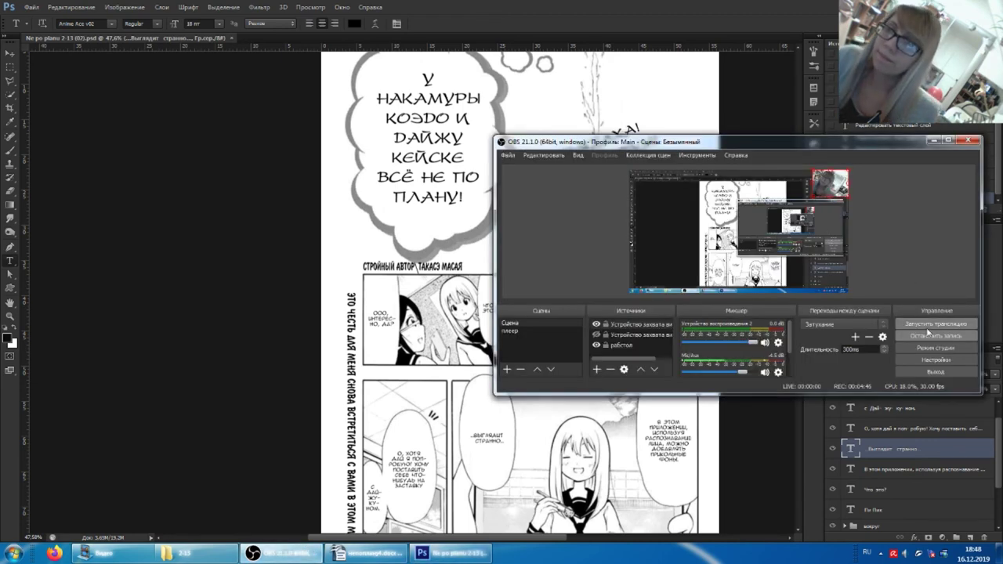